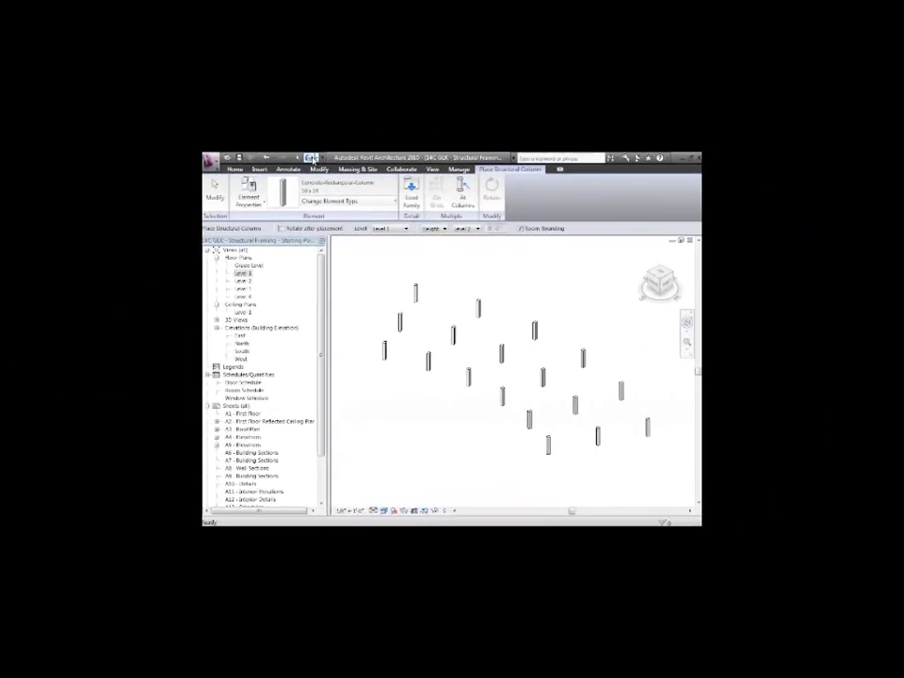
- Review the Placing Columns and Placing Beams slides in the presentation and return to the column model in Revit
key(F8)
click(439, 252)
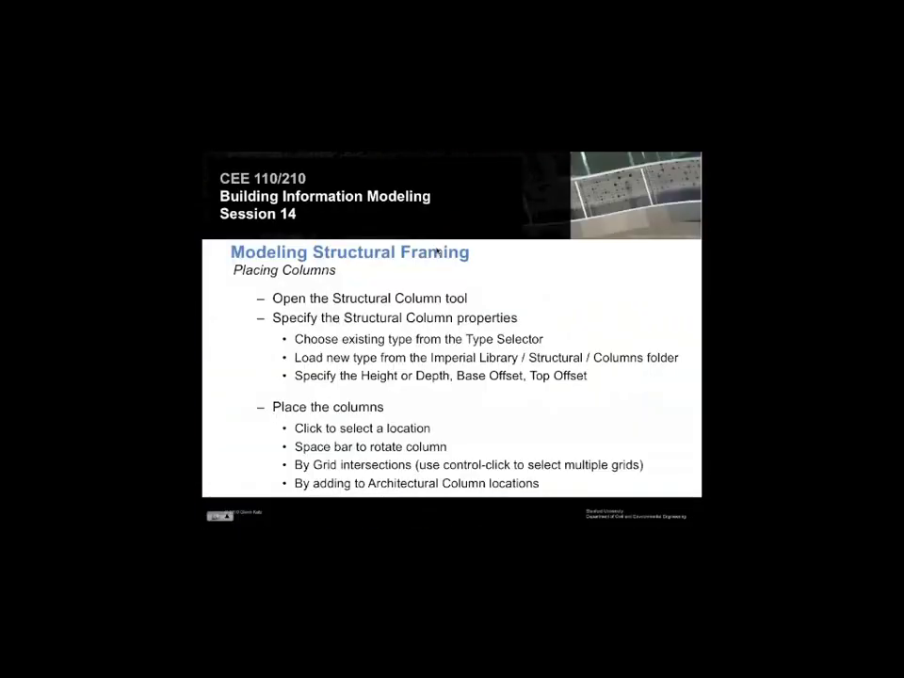
key(Right)
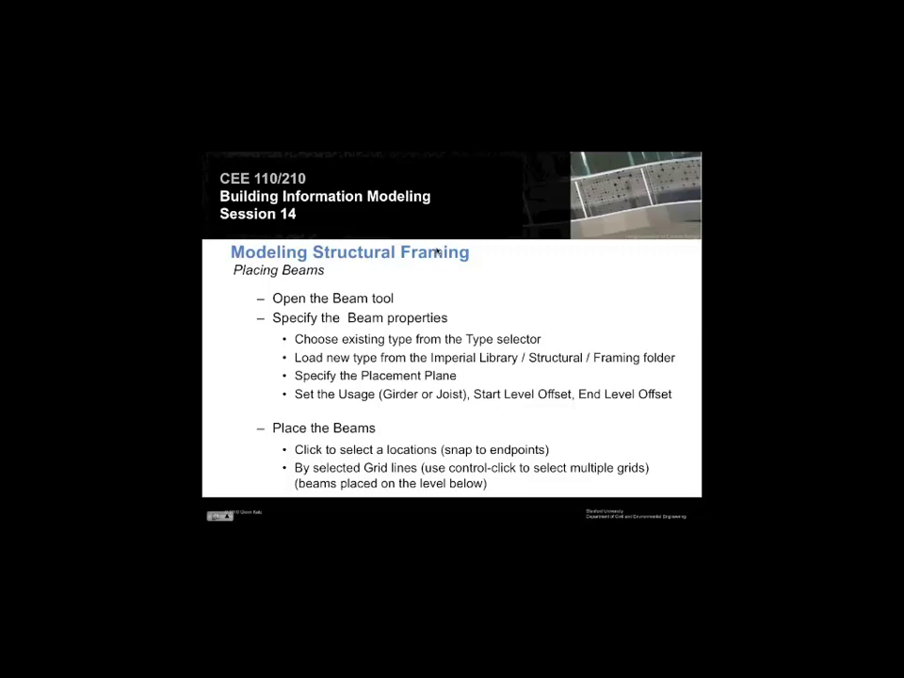
key(F8)
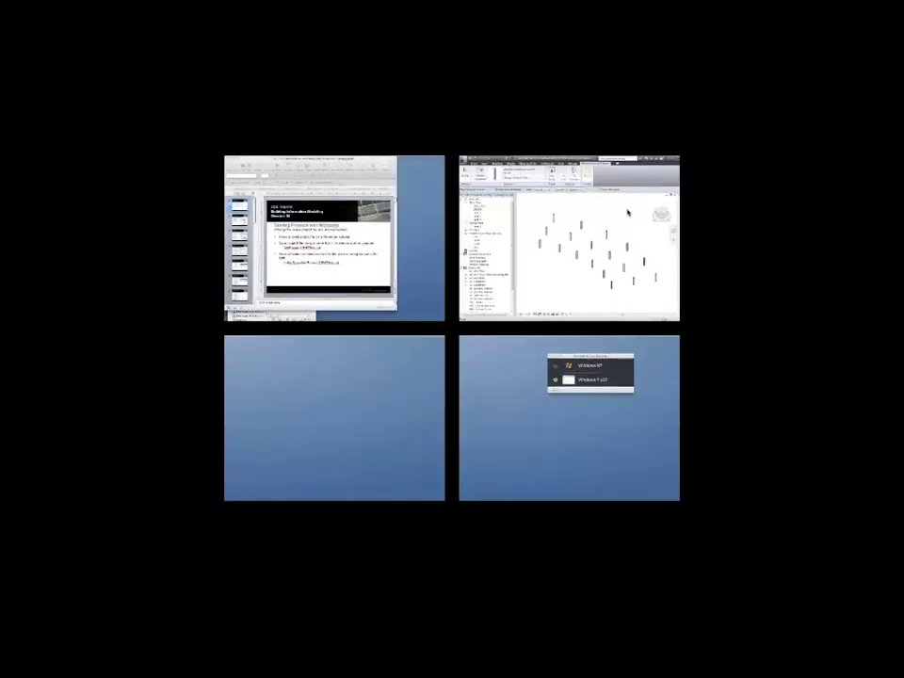
click(632, 211)
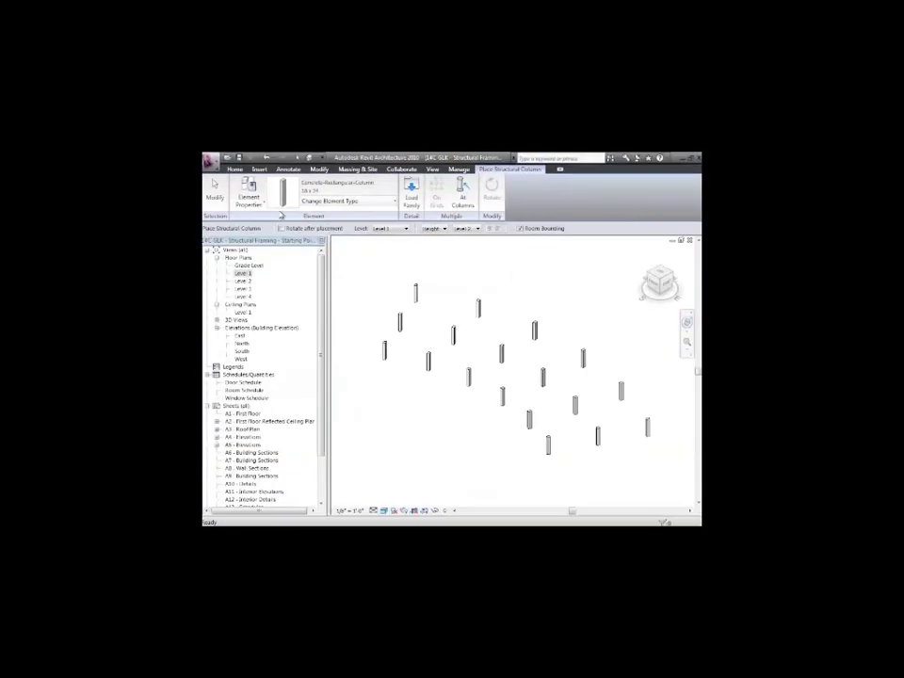
- Start the Beam tool and choose the W-Wide Flange family from the Imperial Library's Structural, Framing, Steel folder for loading
click(235, 169)
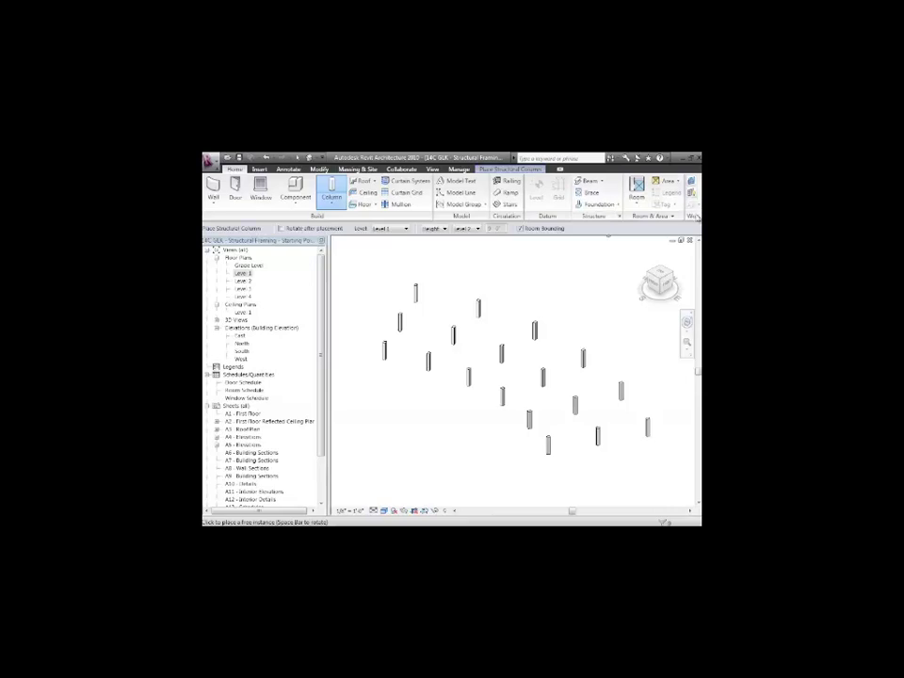
click(599, 180)
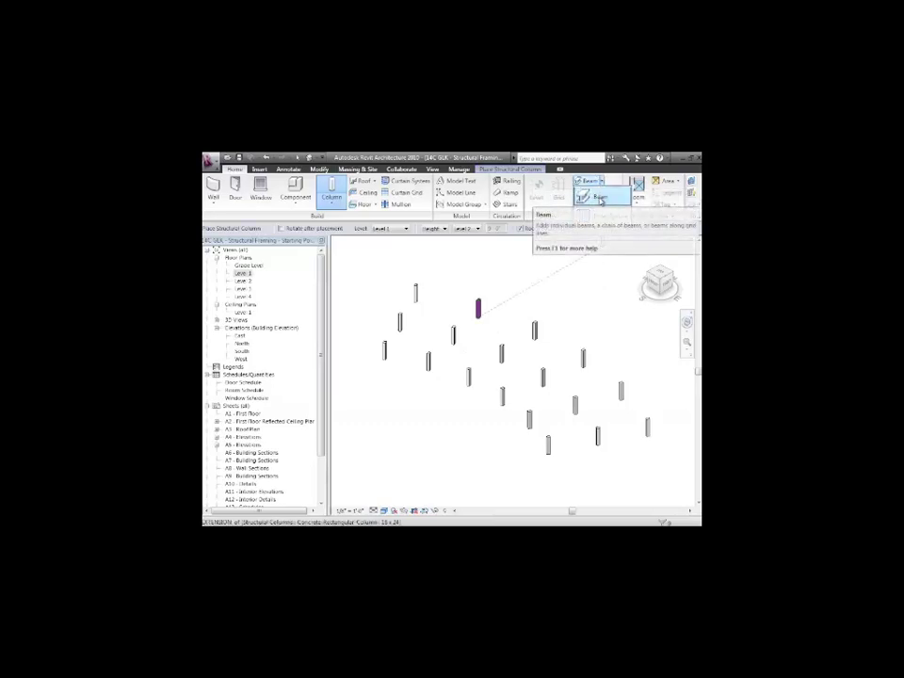
click(600, 196)
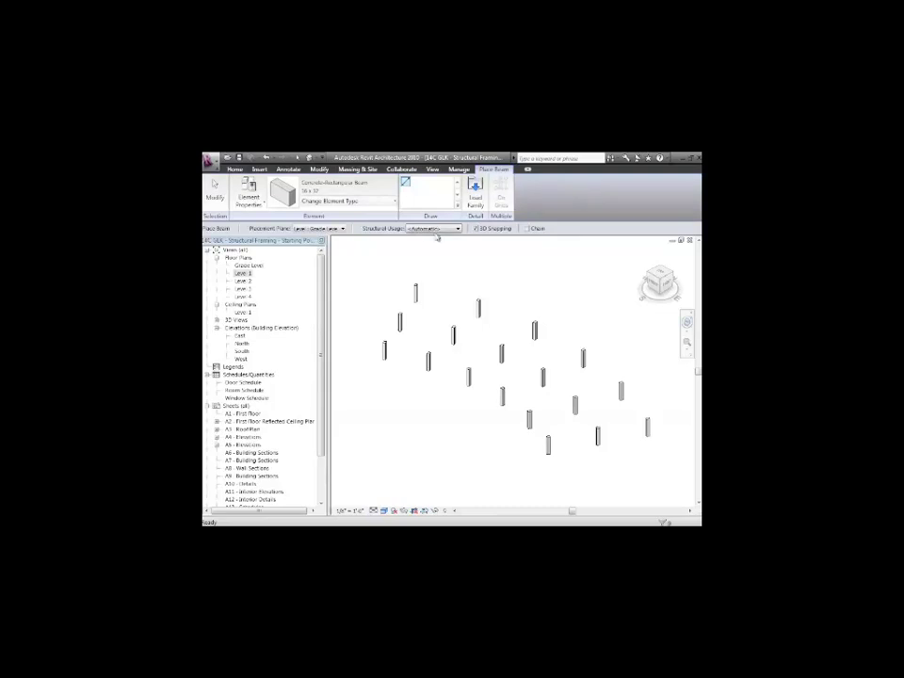
click(391, 204)
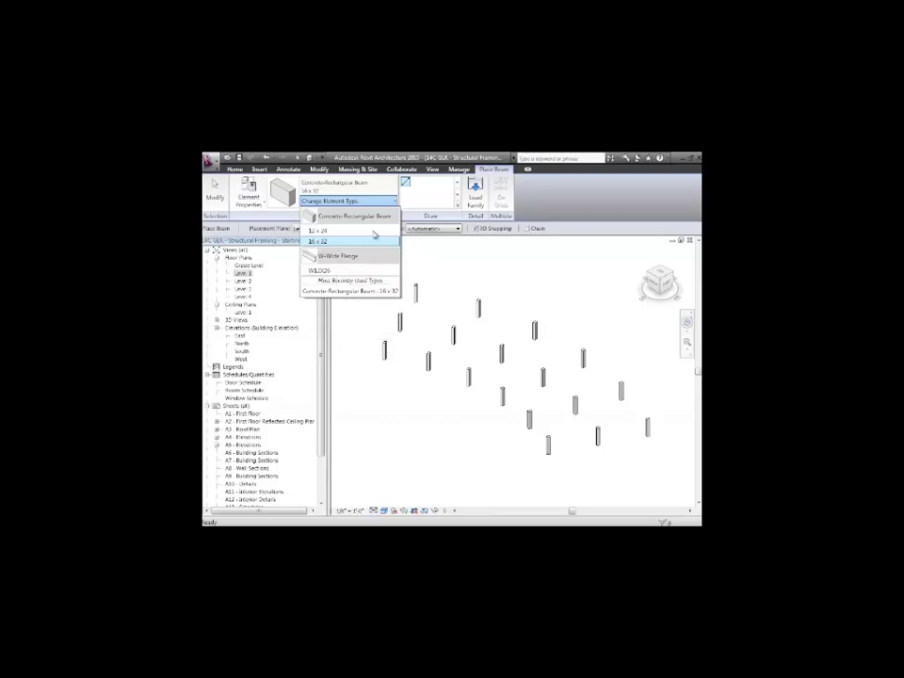
click(478, 194)
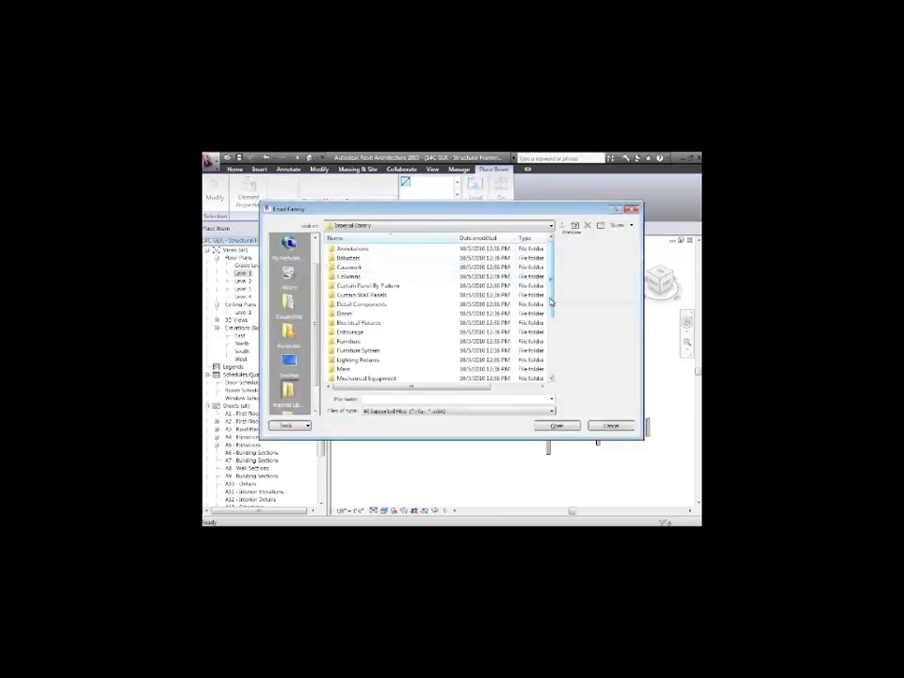
drag(554, 299, 553, 369)
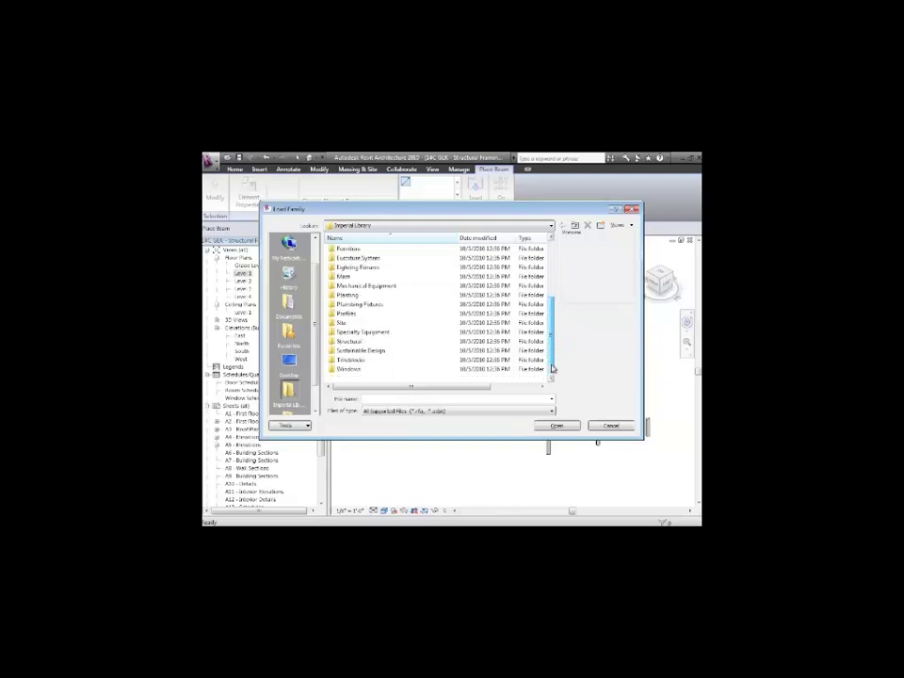
double_click(352, 344)
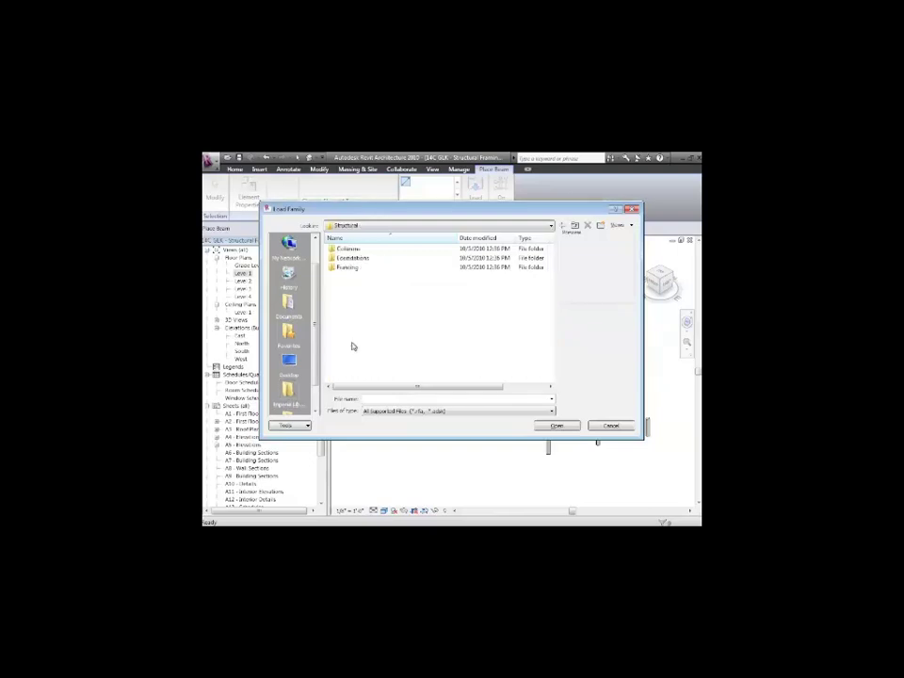
double_click(351, 268)
double_click(344, 268)
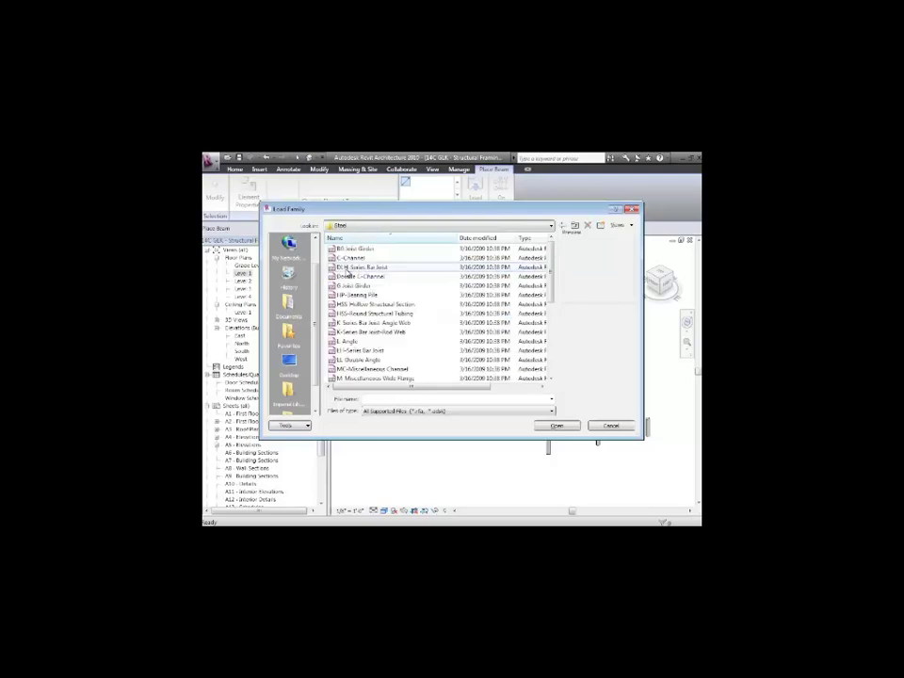
scroll(414, 311, down, 5)
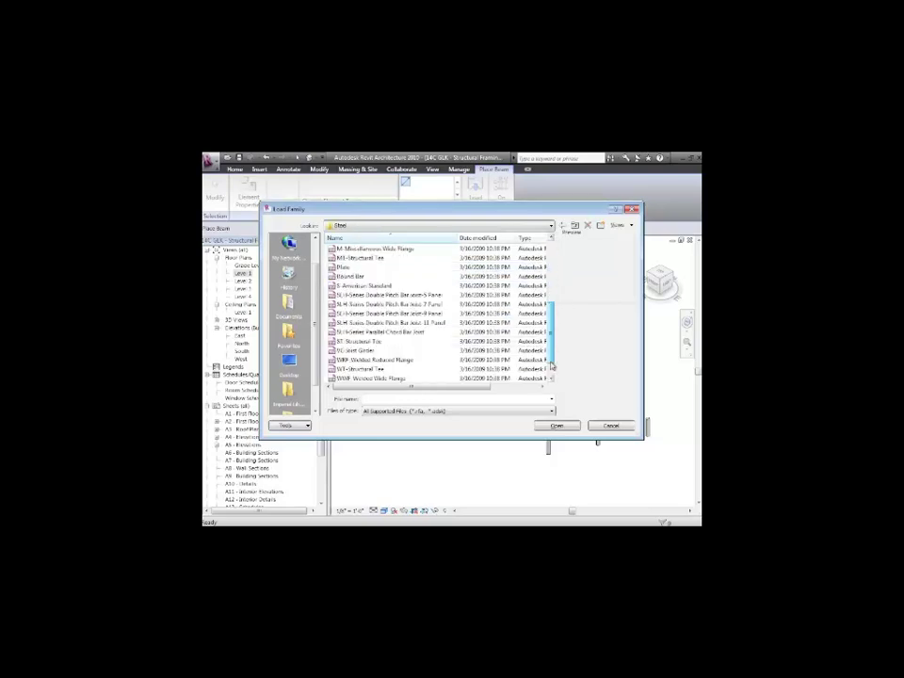
click(395, 369)
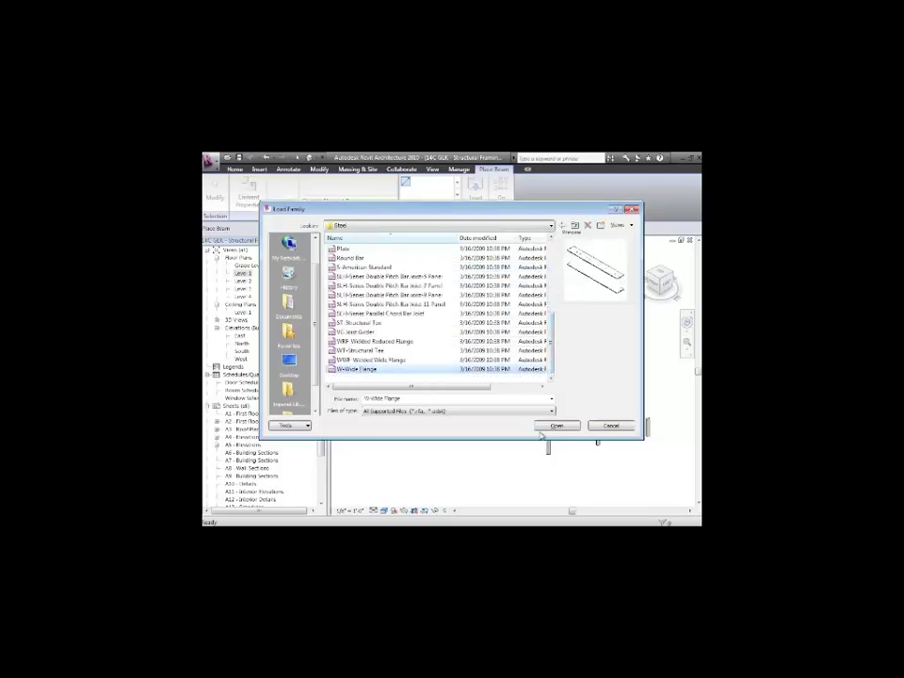
- Load the W12X58 and W12X65 wide flange types, overwriting the existing family version and its parameter values
click(556, 426)
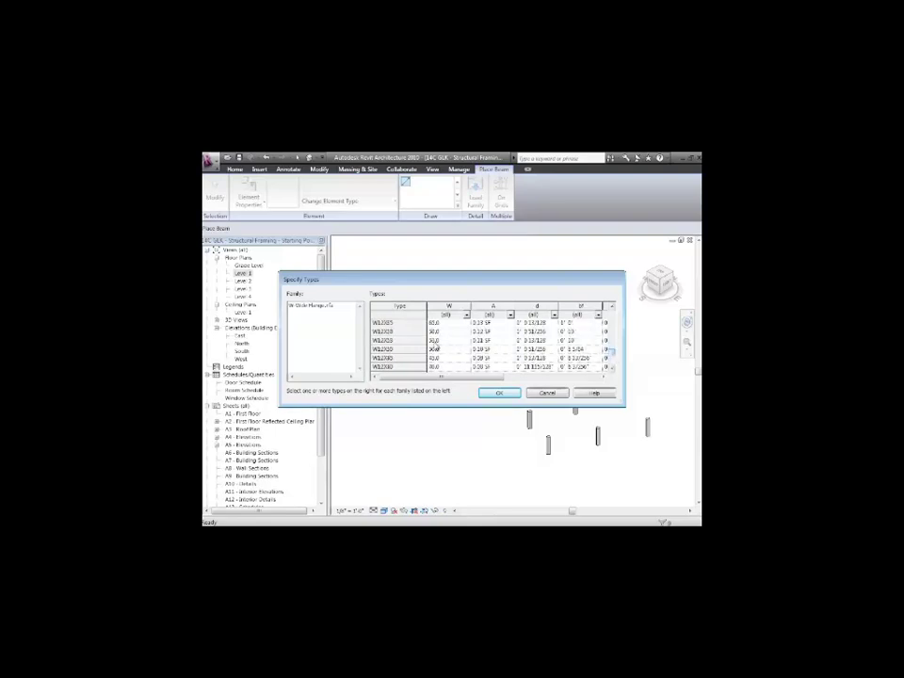
click(505, 393)
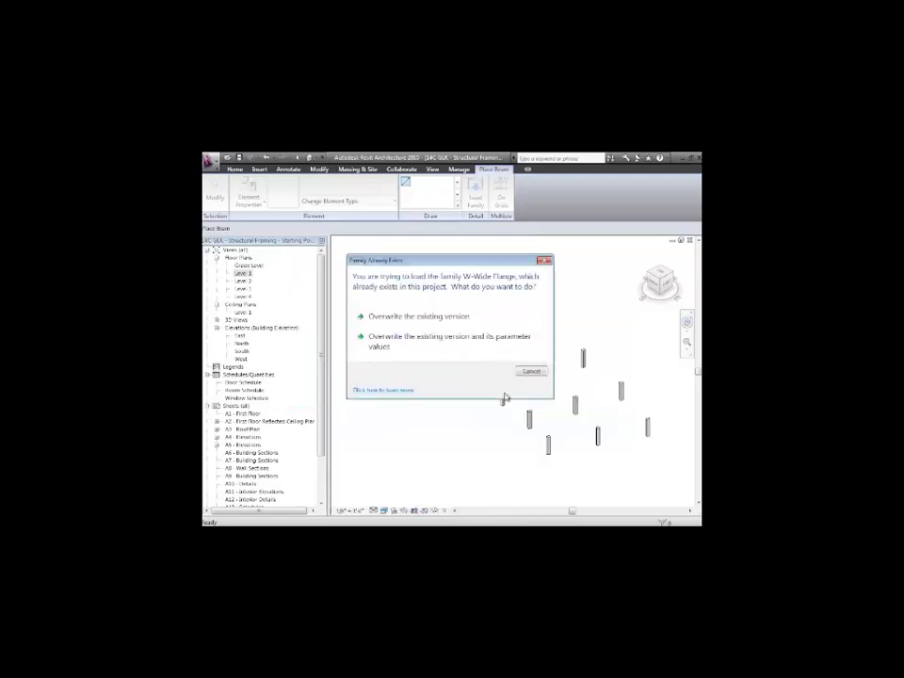
click(471, 342)
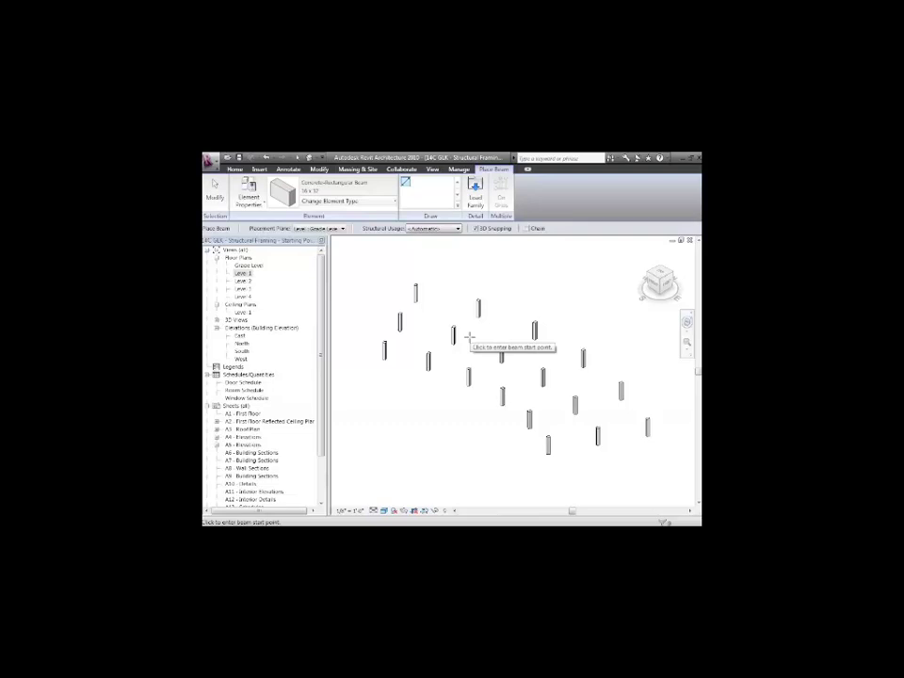
- Place four 16 x 32 Concrete-Rectangular Beams end to end between the tops of the first five columns in the front curved row
click(348, 201)
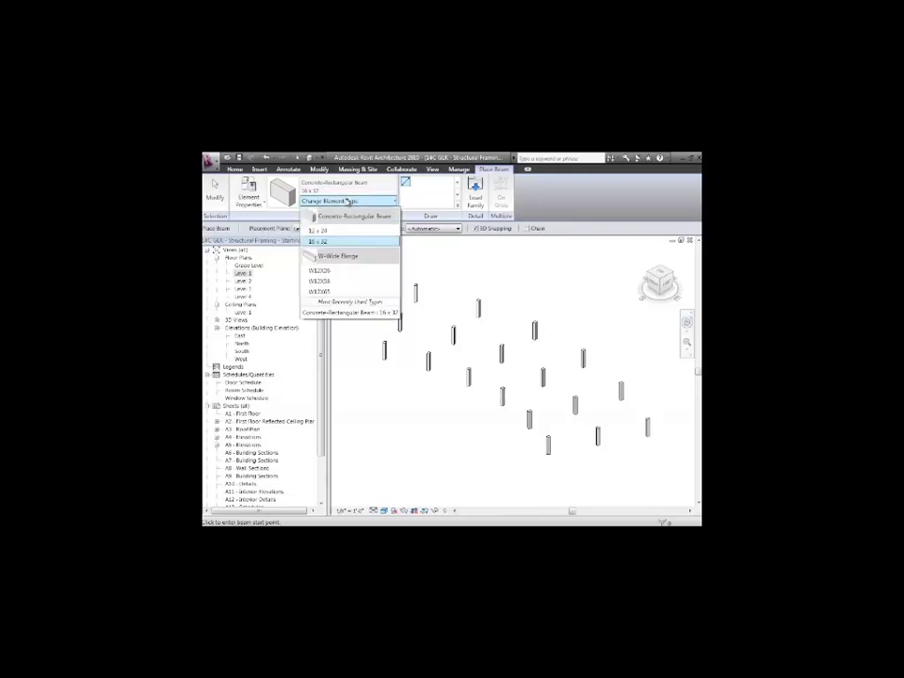
click(327, 242)
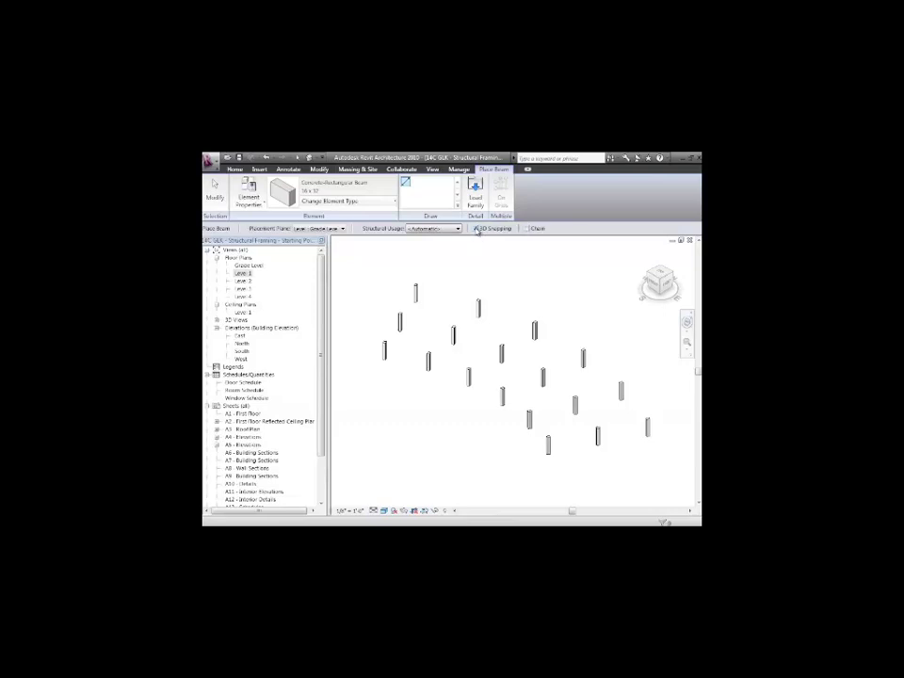
click(384, 341)
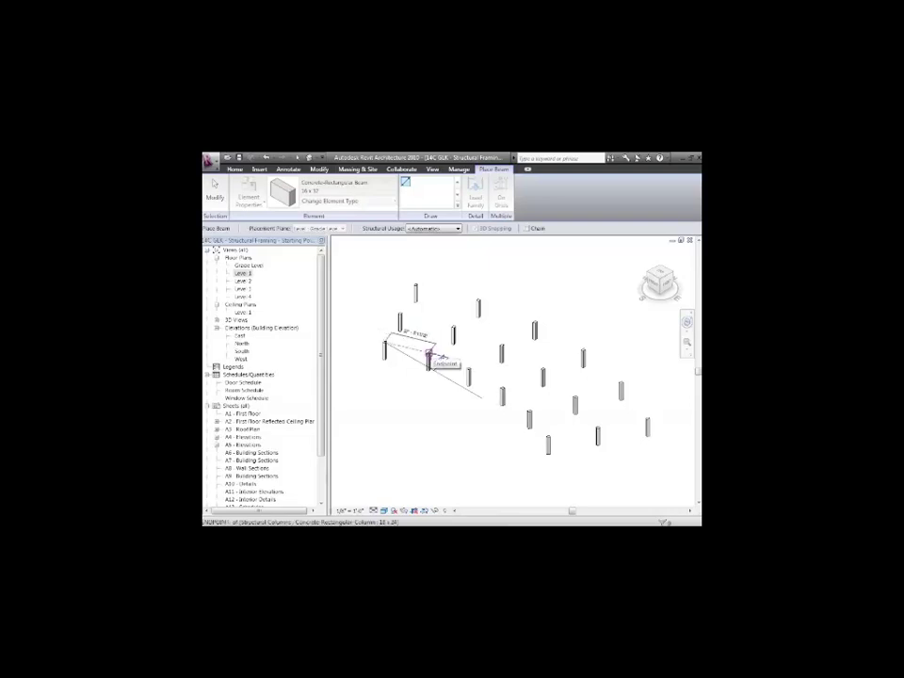
click(430, 353)
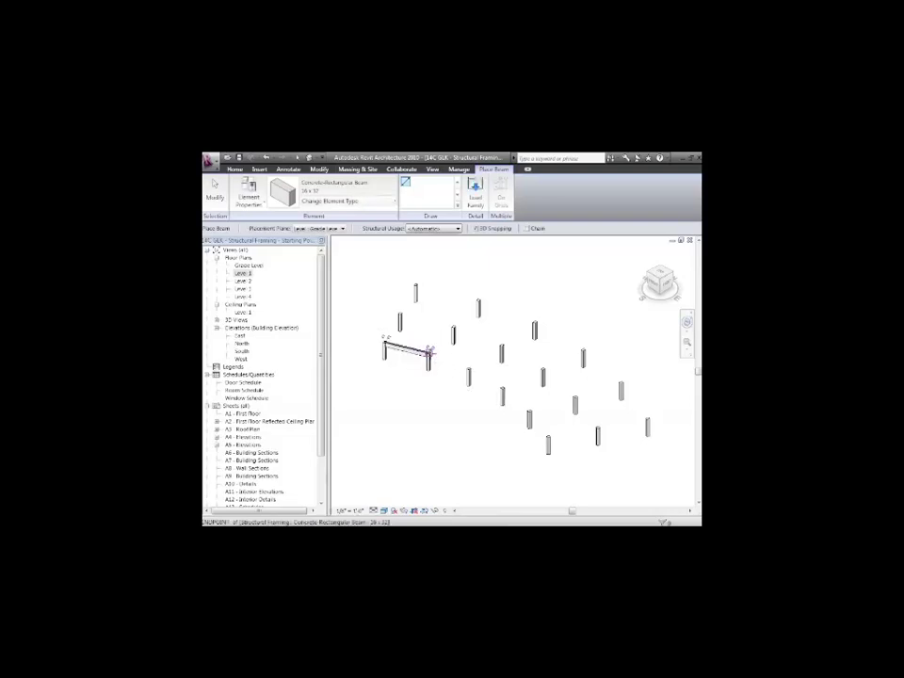
click(429, 353)
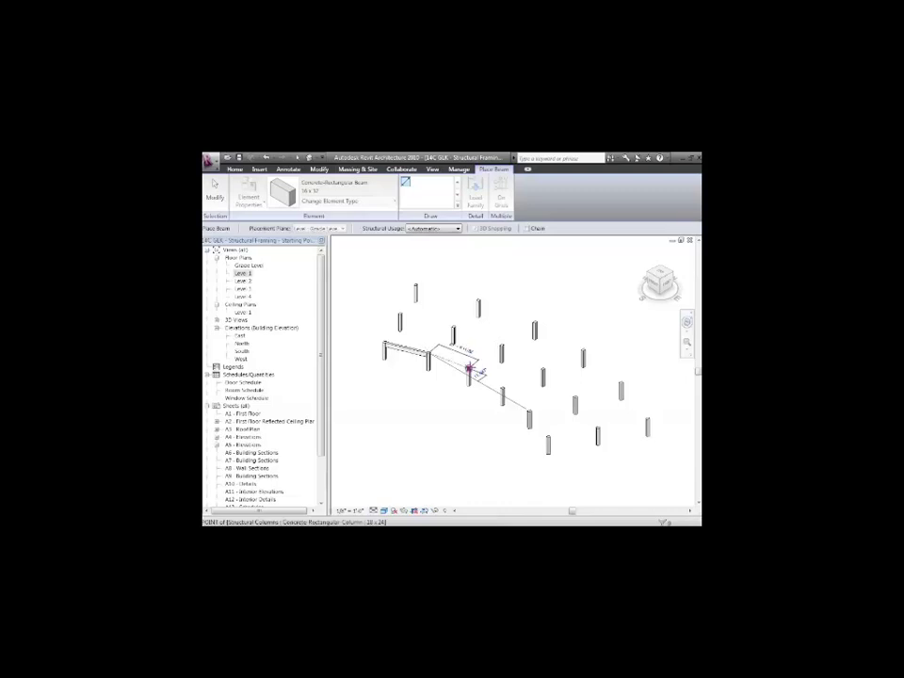
click(469, 368)
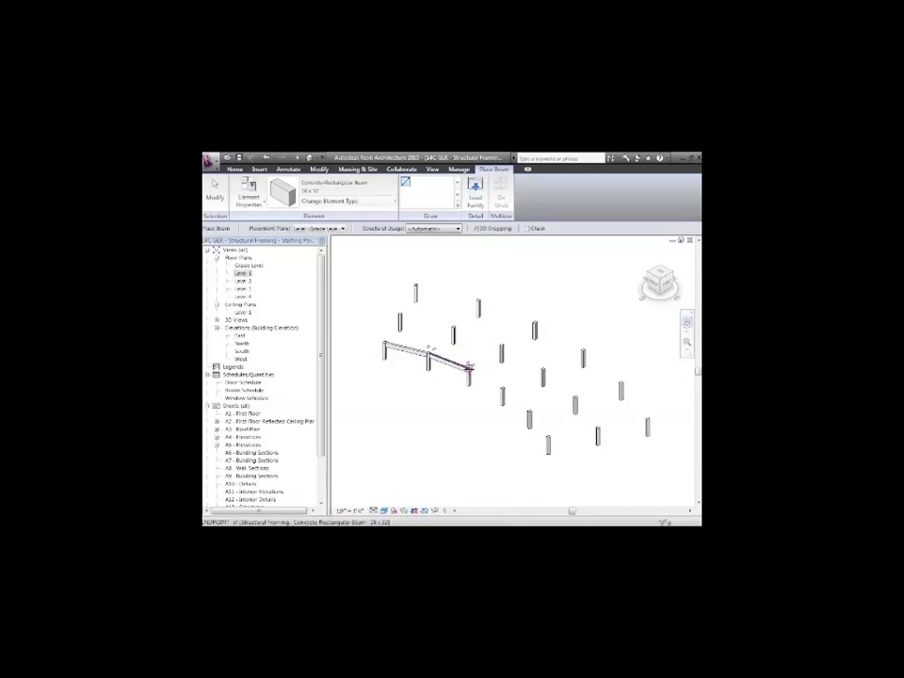
click(469, 367)
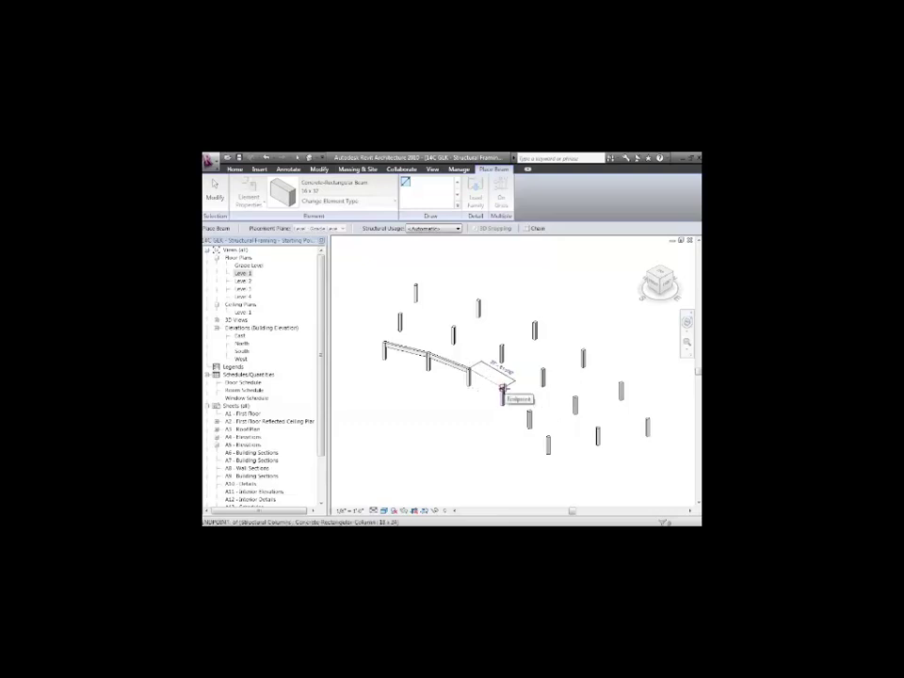
click(502, 389)
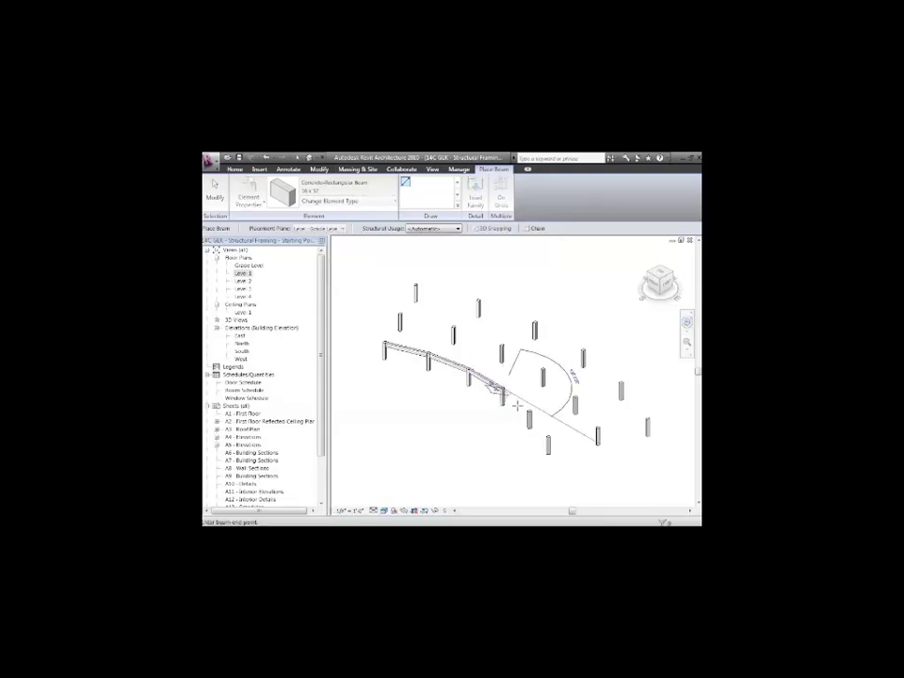
click(530, 410)
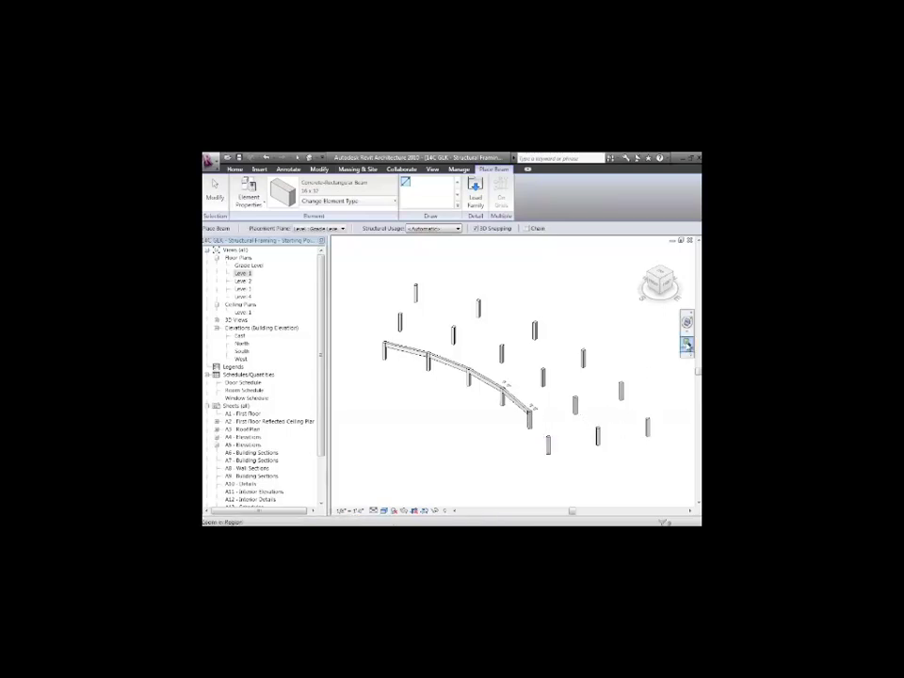
- Complete the front curved row with a 16 x 32 Concrete-Rectangular Beam between the tops of its fifth and sixth columns
click(687, 345)
drag(490, 369, 565, 478)
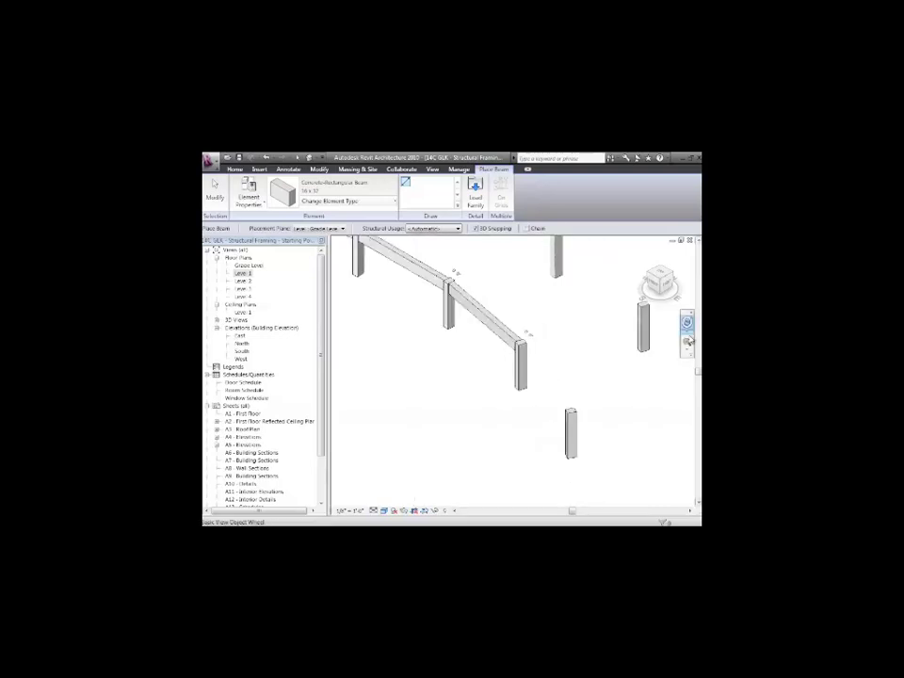
click(687, 325)
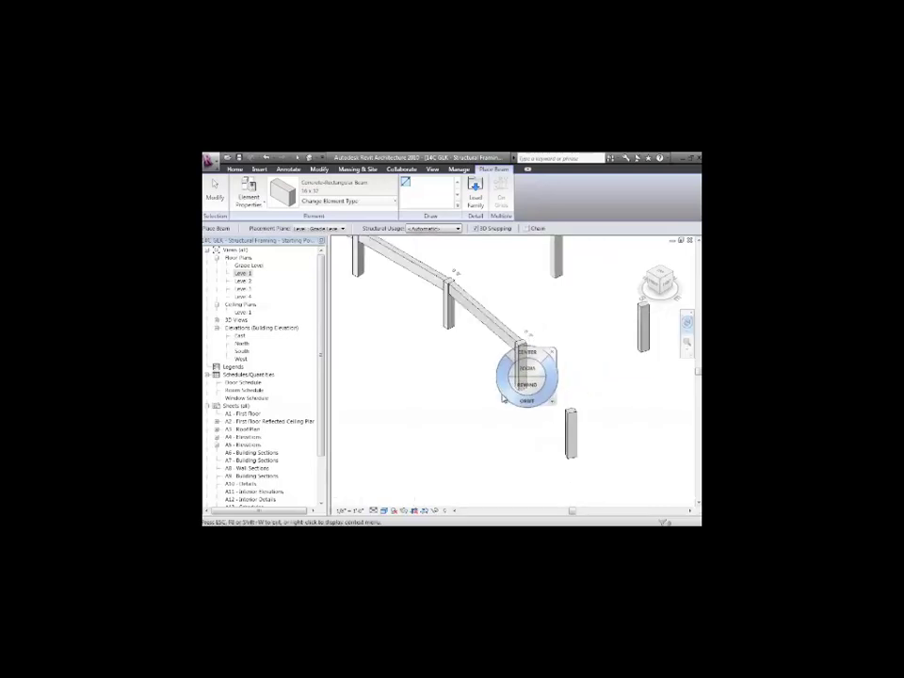
mouse_move(527, 394)
mouse_down()
mouse_move(484, 396)
mouse_move(575, 390)
mouse_move(561, 425)
mouse_move(546, 424)
mouse_move(541, 405)
mouse_up()
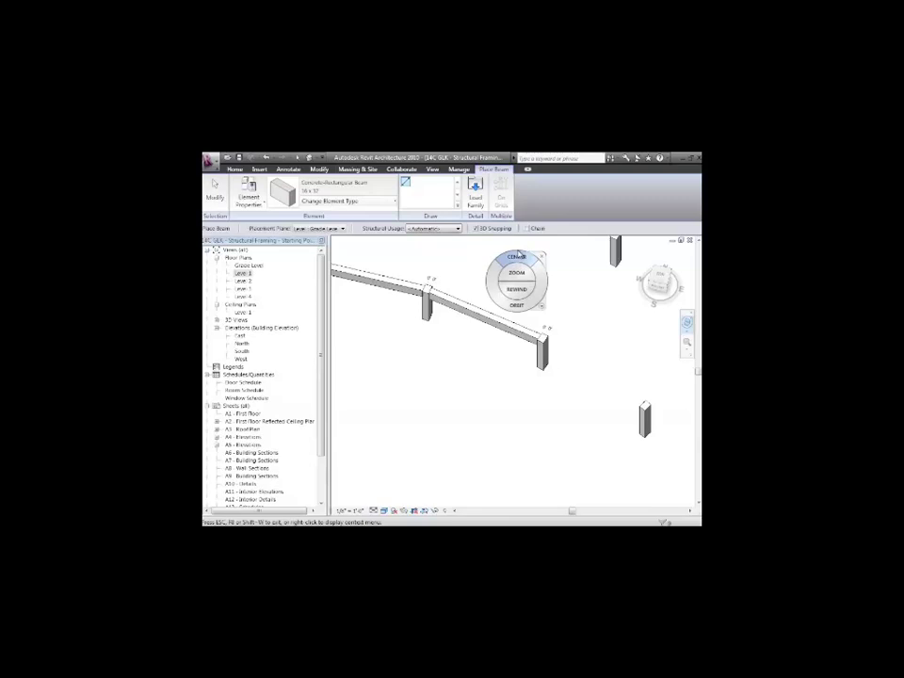
key(Escape)
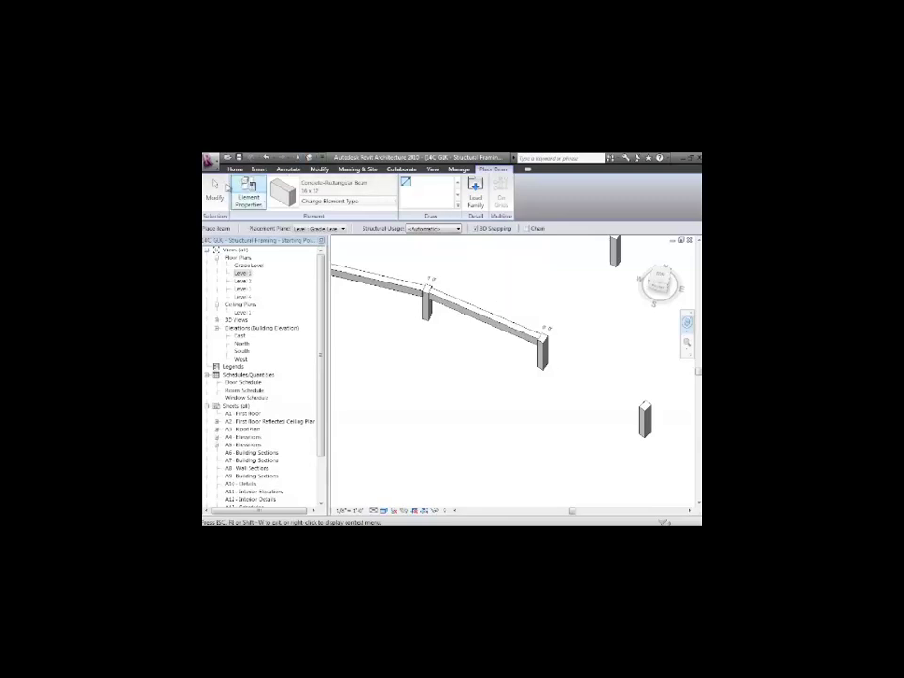
click(214, 191)
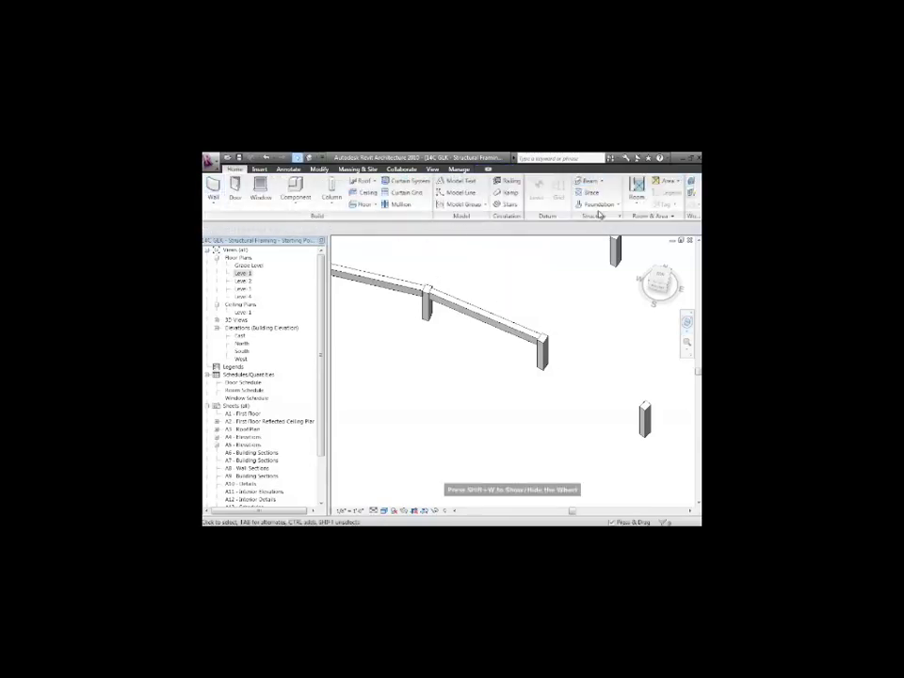
click(588, 187)
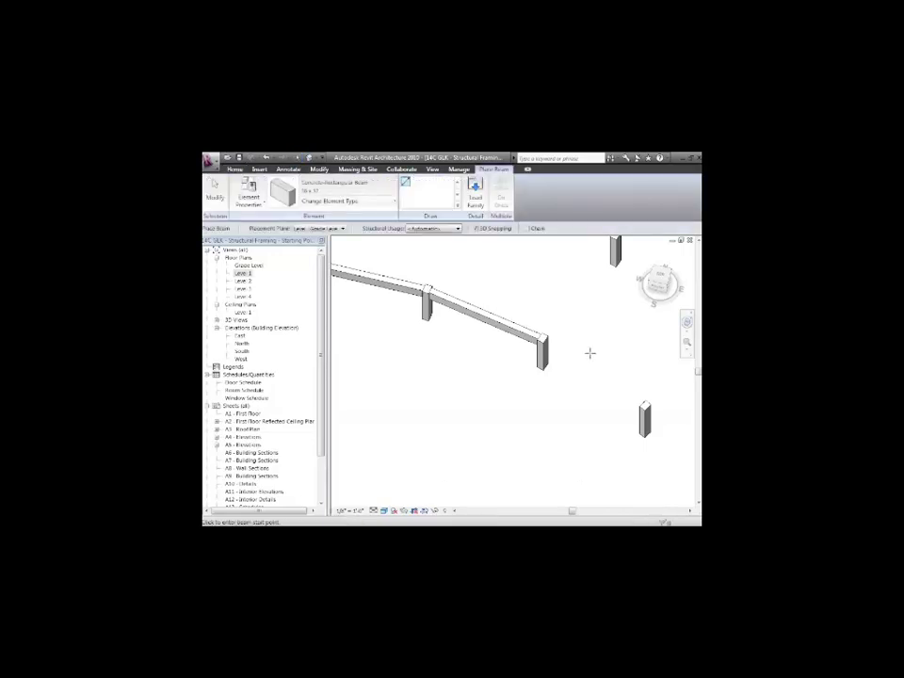
click(545, 334)
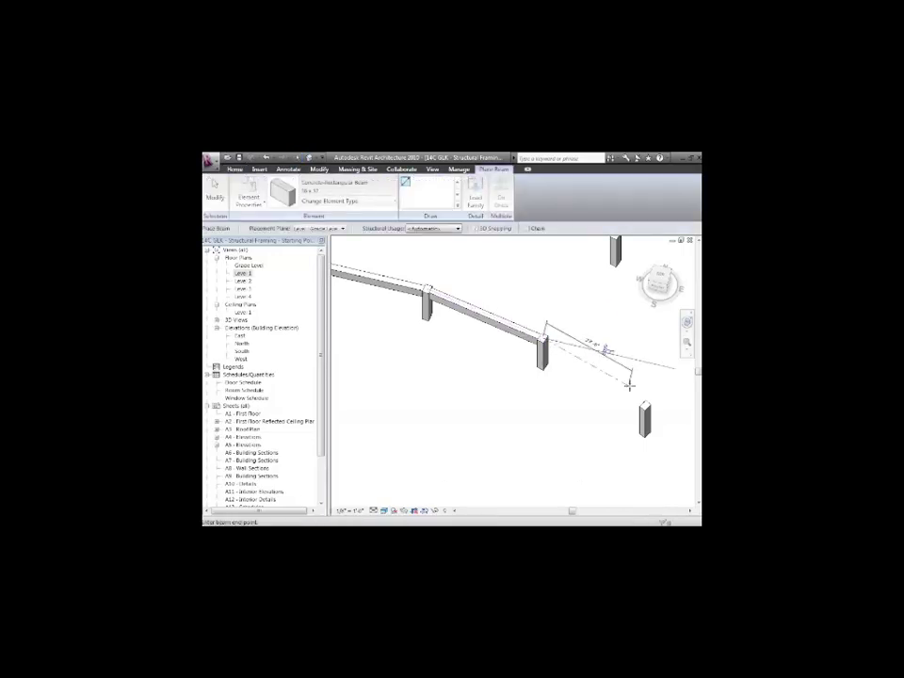
click(644, 405)
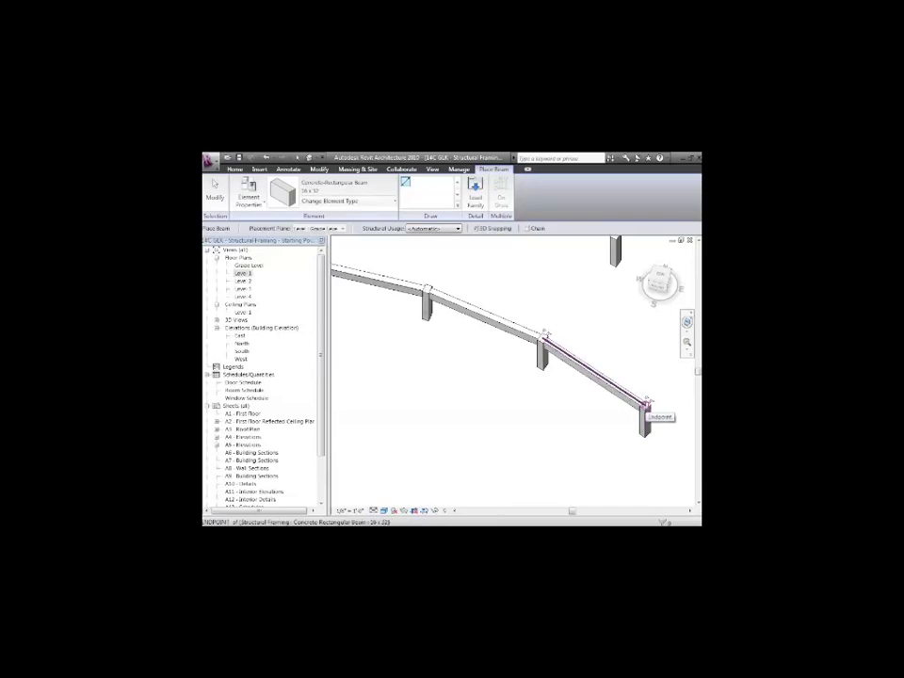
scroll(542, 486, down, 5)
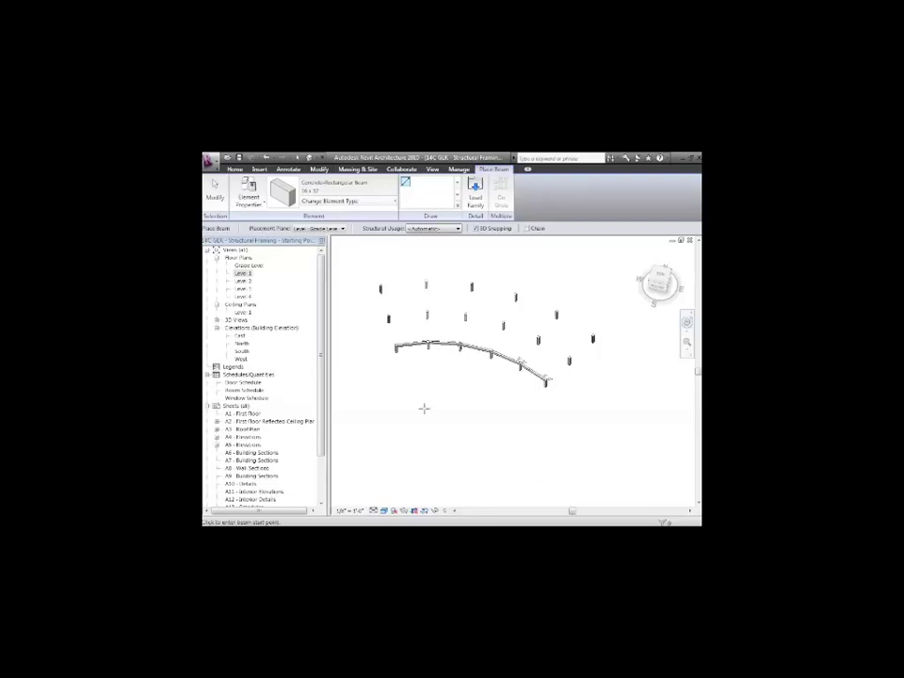
- Place 16 x 32 Concrete-Rectangular Beams along the middle and outer curved grid lines in the Level 2 floor plan, using On Grids
click(215, 191)
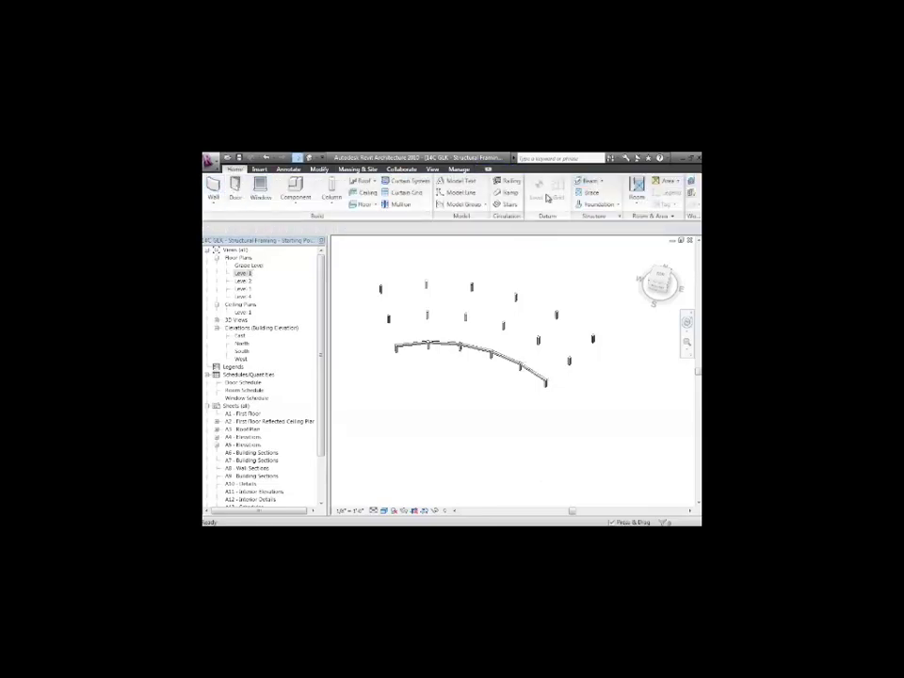
click(590, 181)
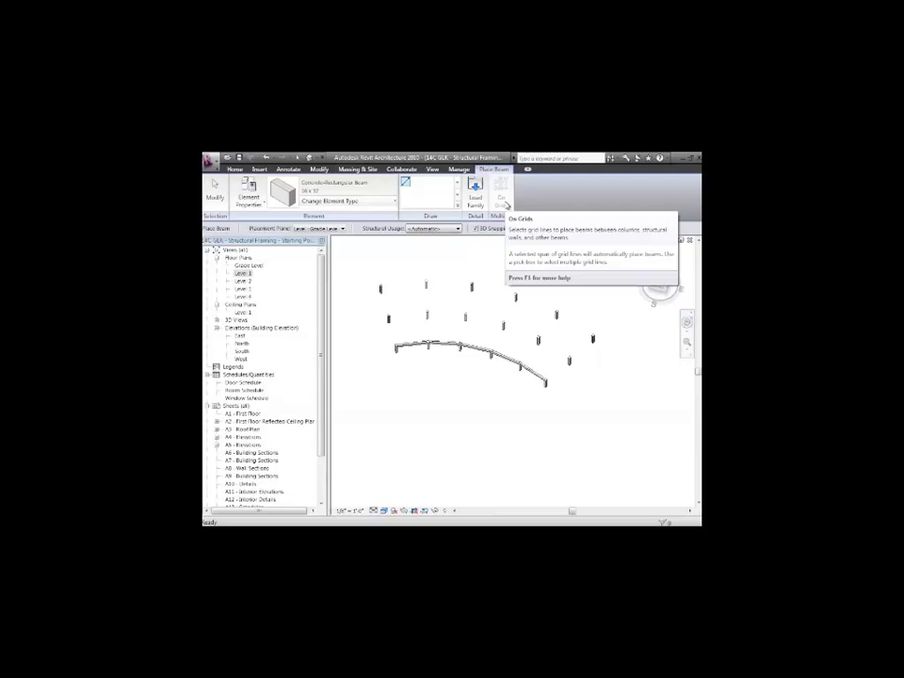
double_click(243, 281)
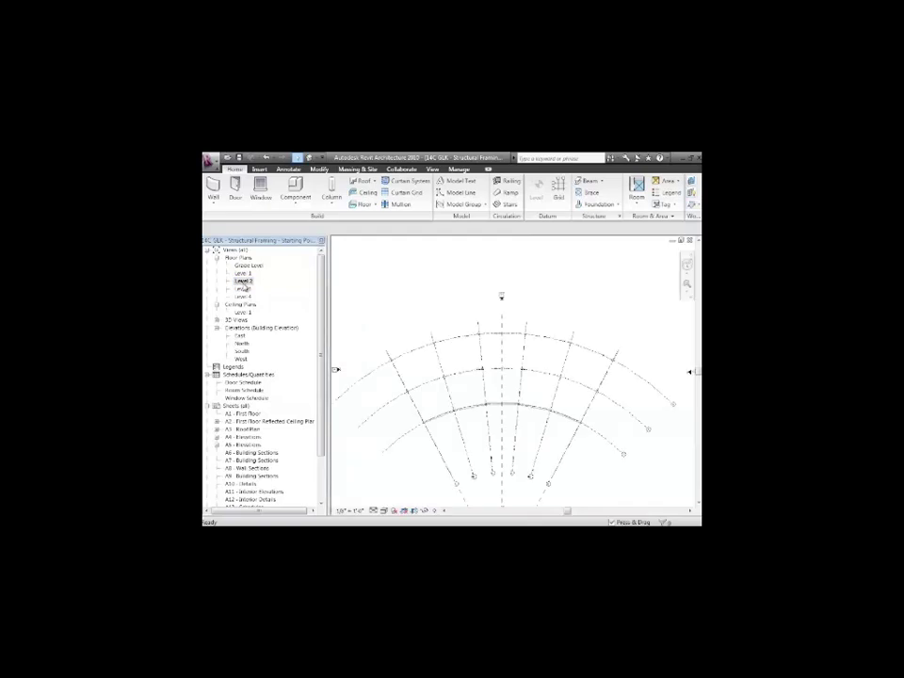
click(686, 283)
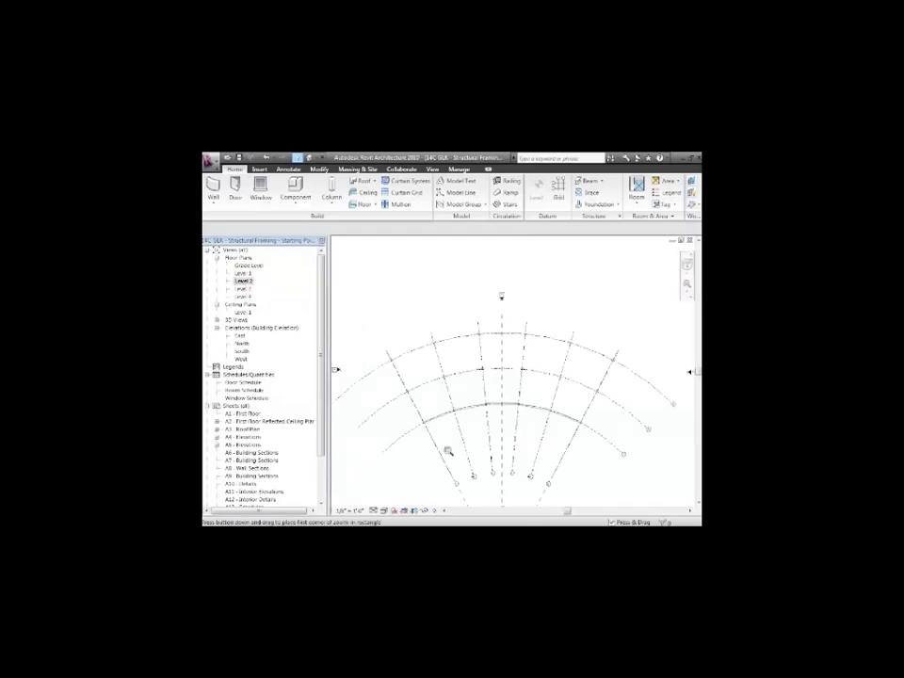
drag(403, 368, 477, 439)
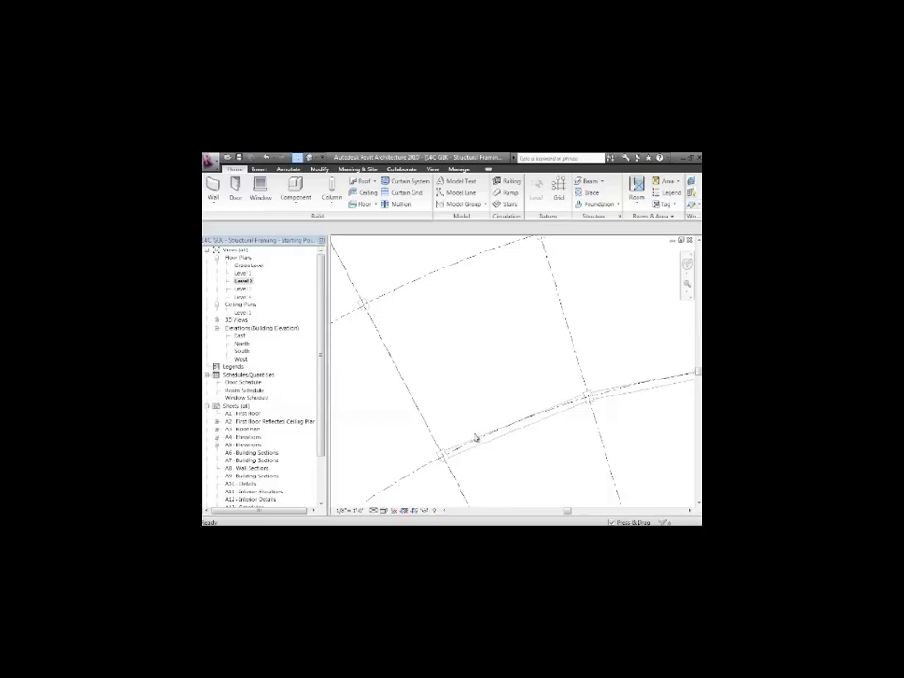
scroll(476, 439, down, 2)
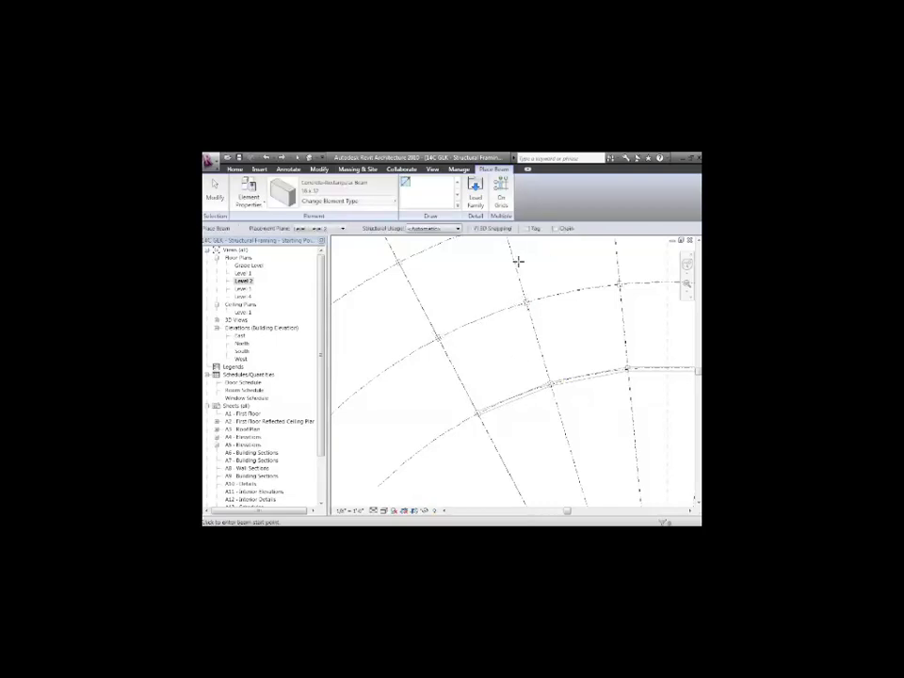
scroll(518, 261, down, 2)
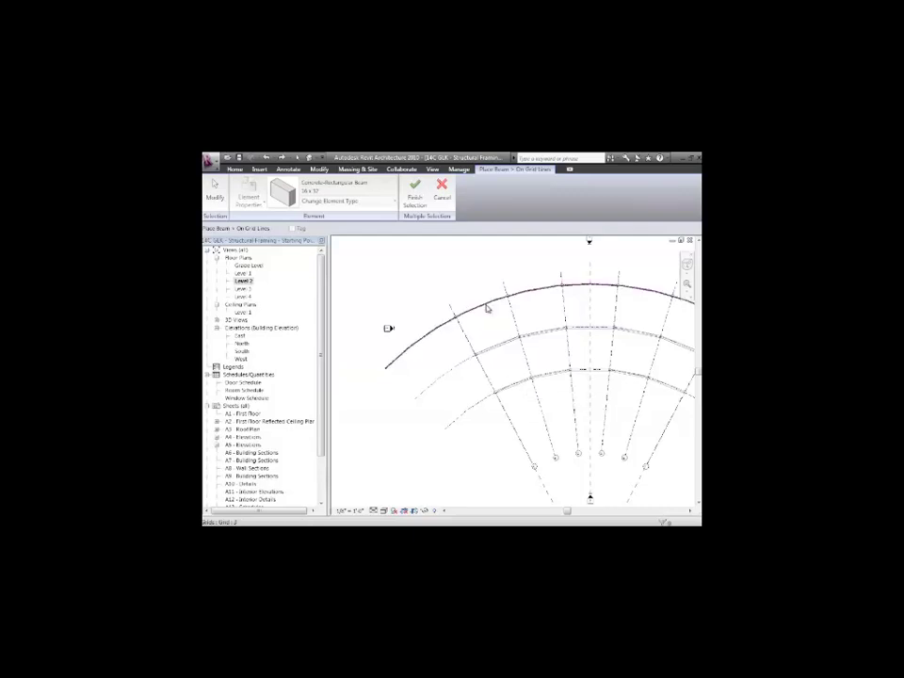
click(485, 308)
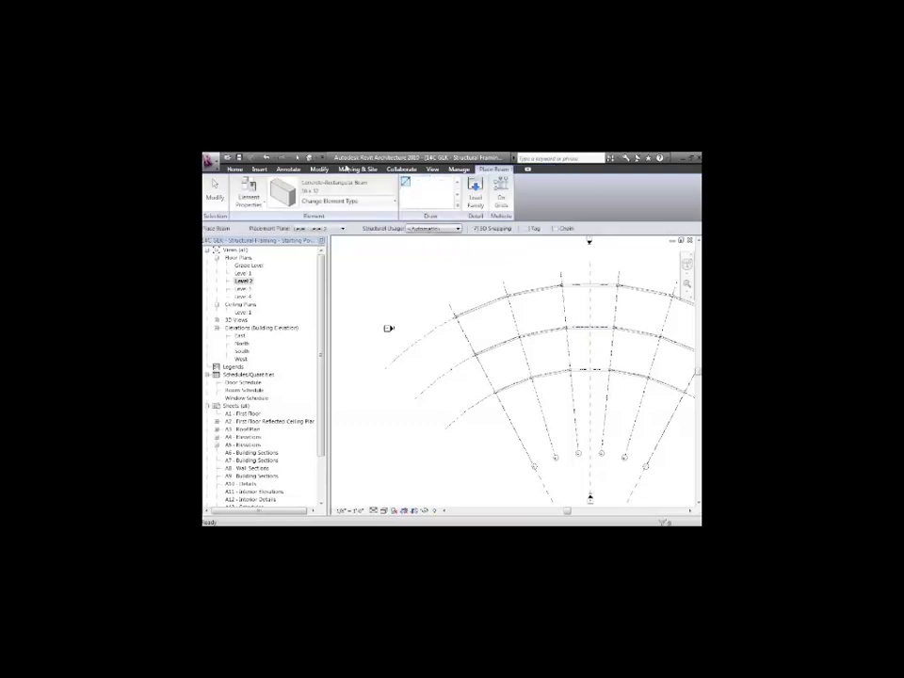
click(310, 159)
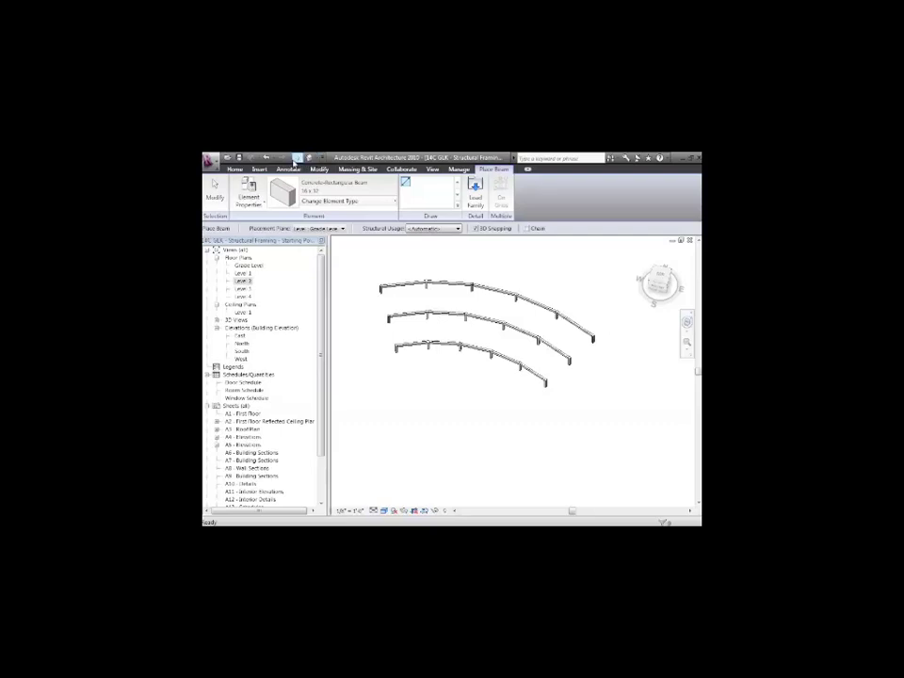
- Place 16 x 32 Concrete-Rectangular Beams along all six radial grid lines in the Level 2 floor plan, using On Grids
click(244, 282)
double_click(244, 282)
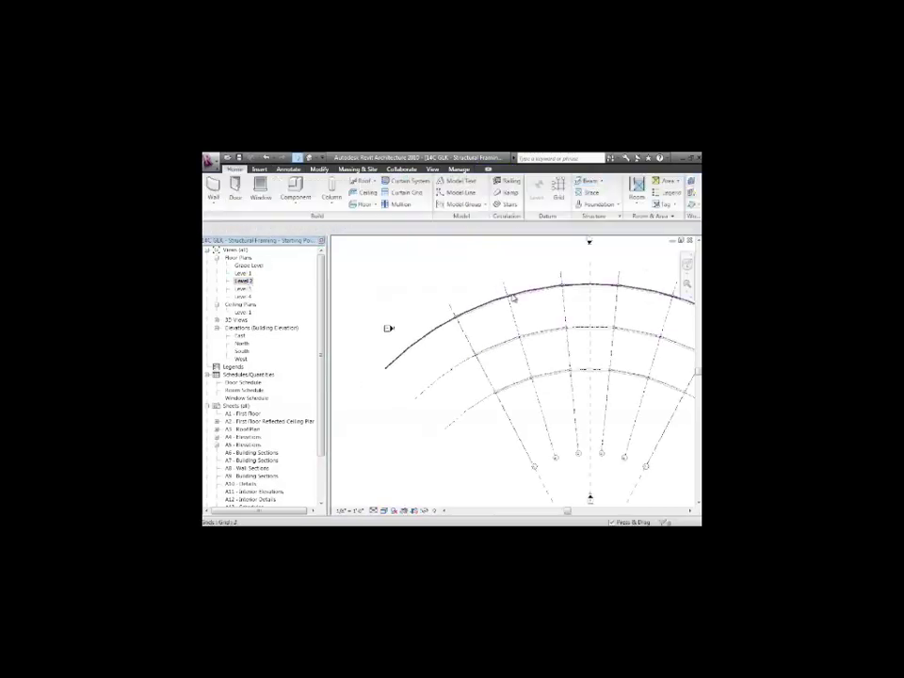
click(601, 181)
click(600, 196)
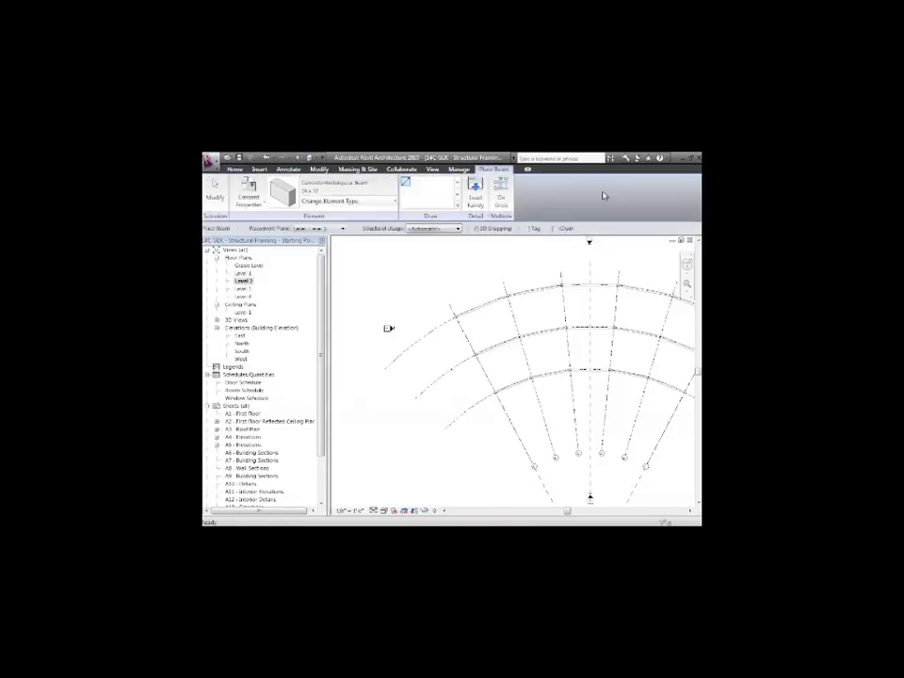
click(501, 193)
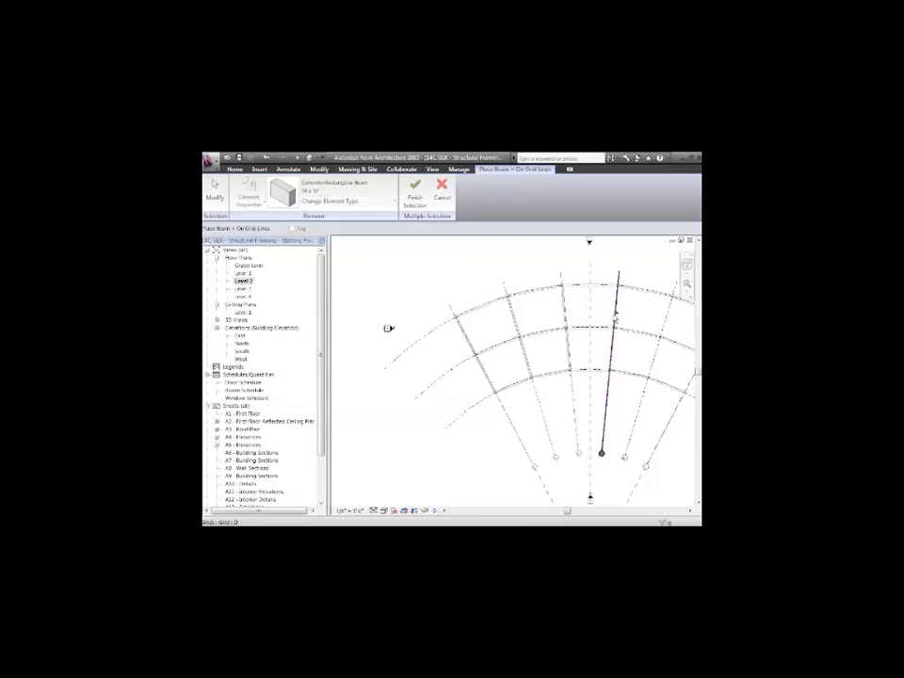
click(613, 323)
click(648, 376)
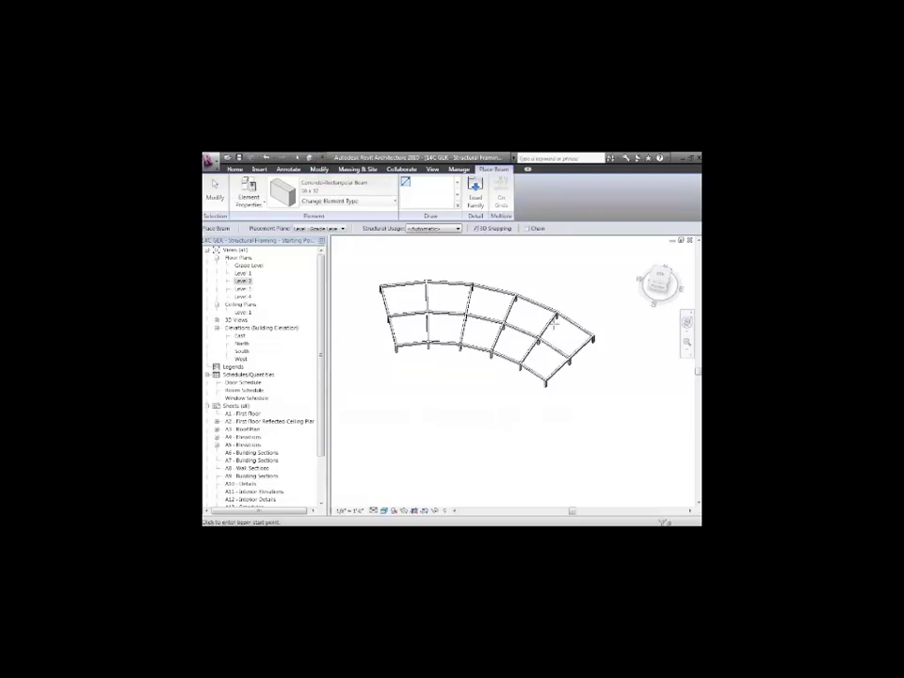
click(686, 321)
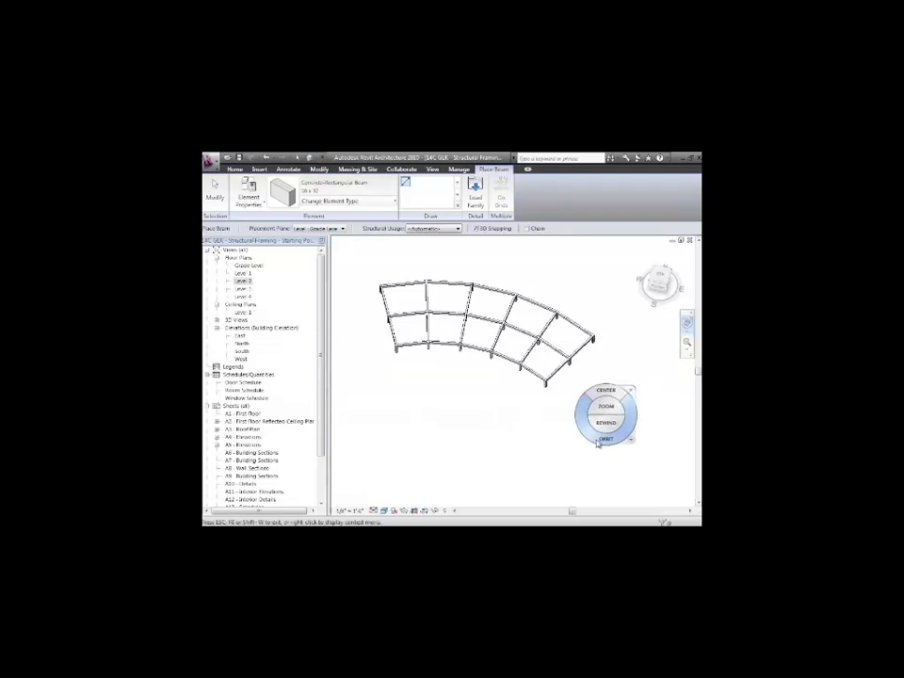
drag(597, 431, 589, 407)
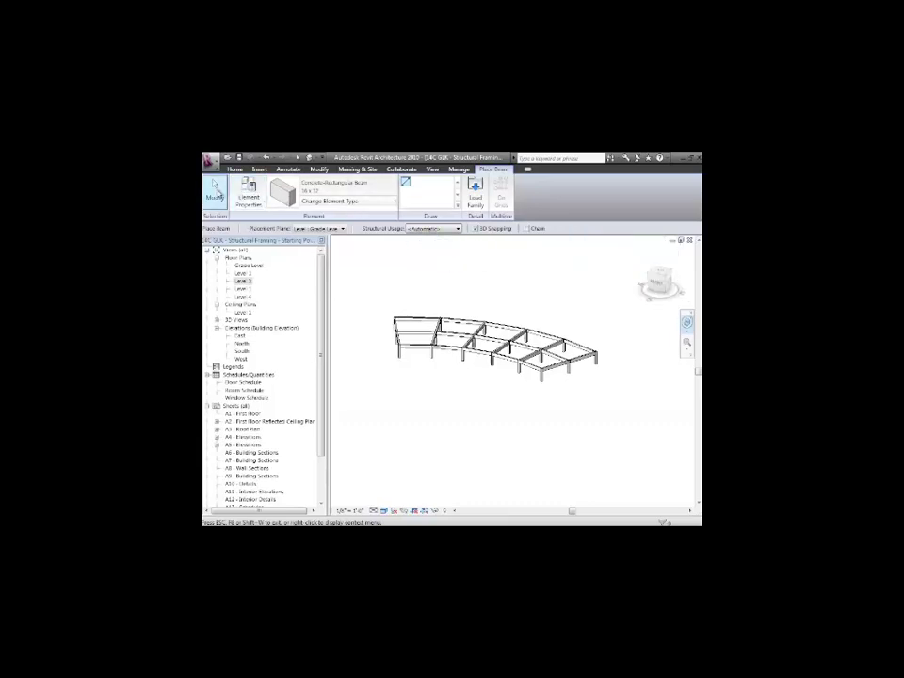
click(214, 192)
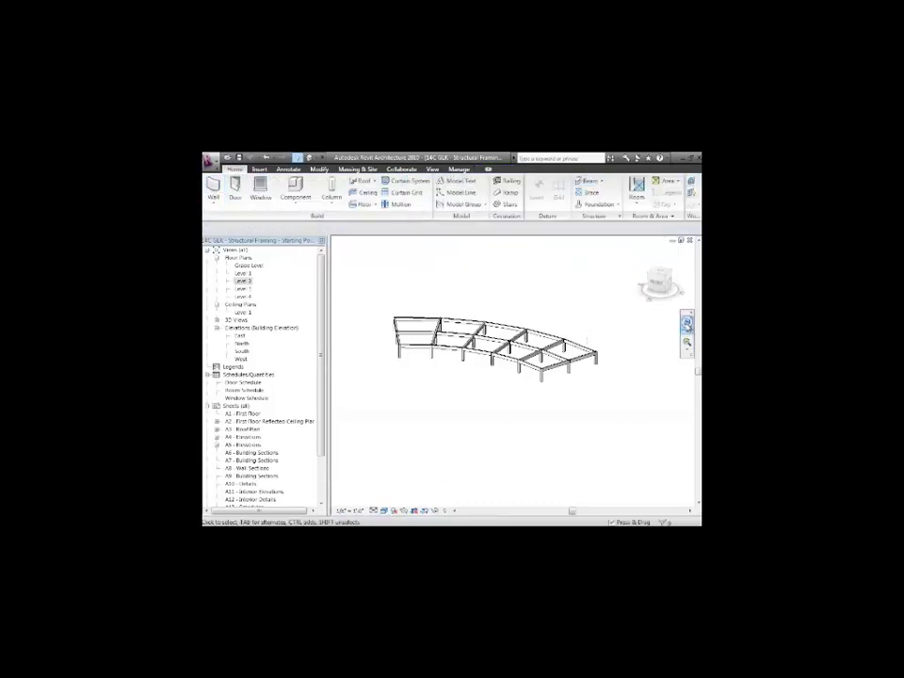
- Delete the two radial beams joining the third and fourth columns of the back curved row to the middle row
click(687, 322)
drag(591, 345, 538, 367)
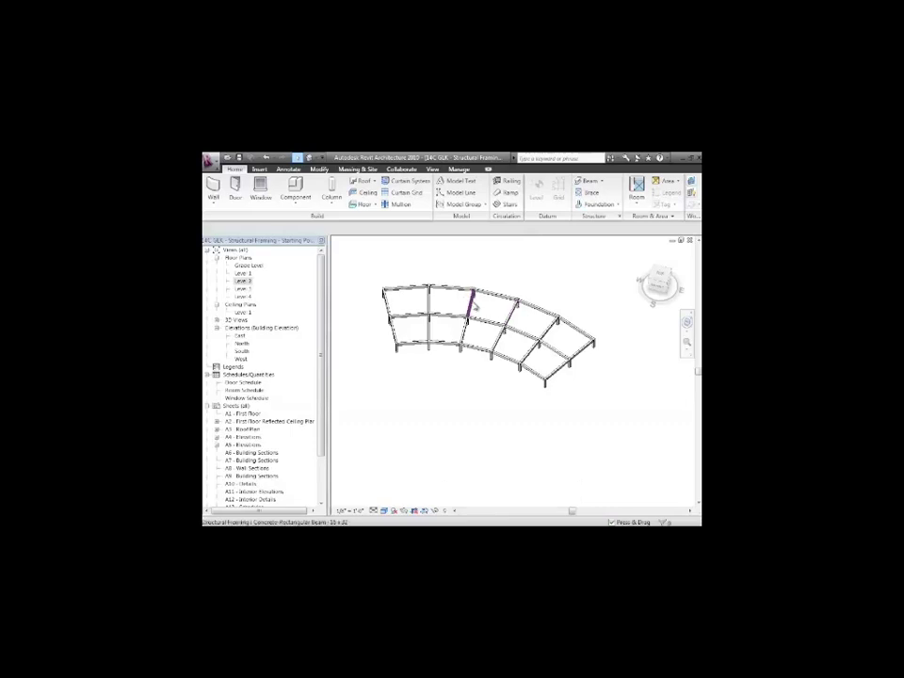
click(473, 306)
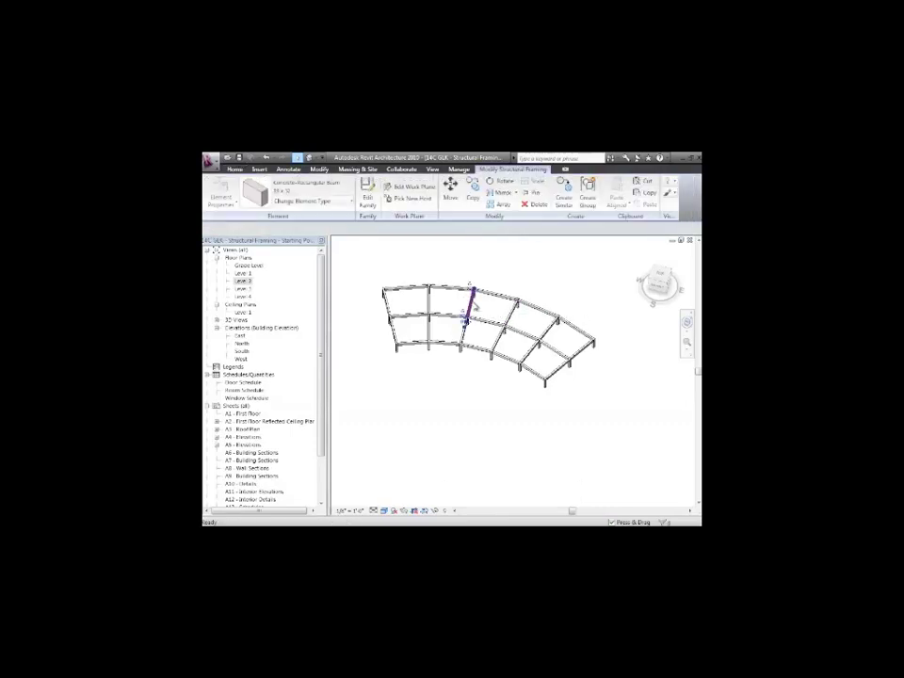
click(490, 318)
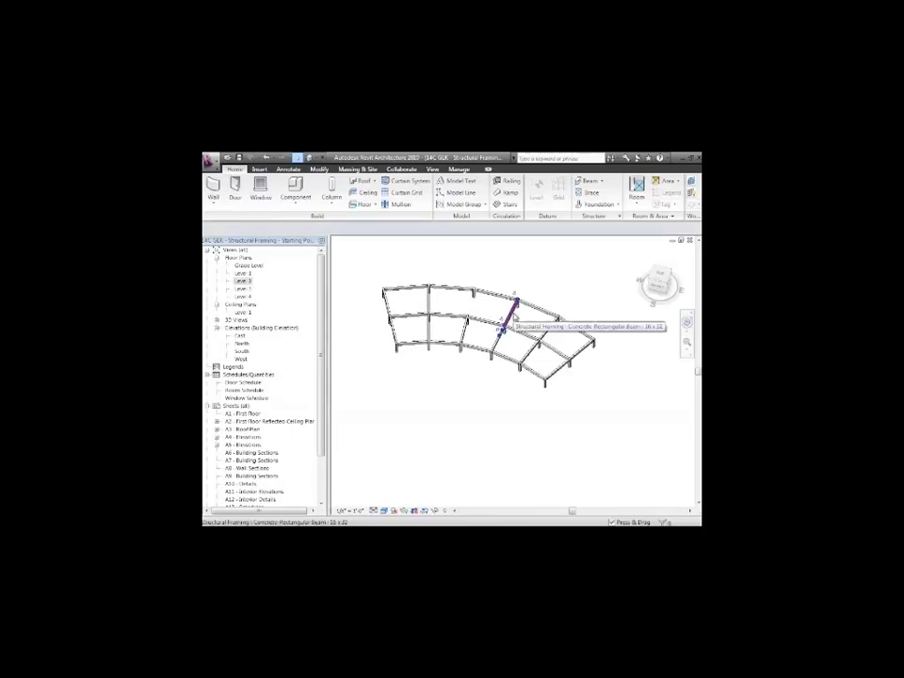
click(514, 318)
key(Escape)
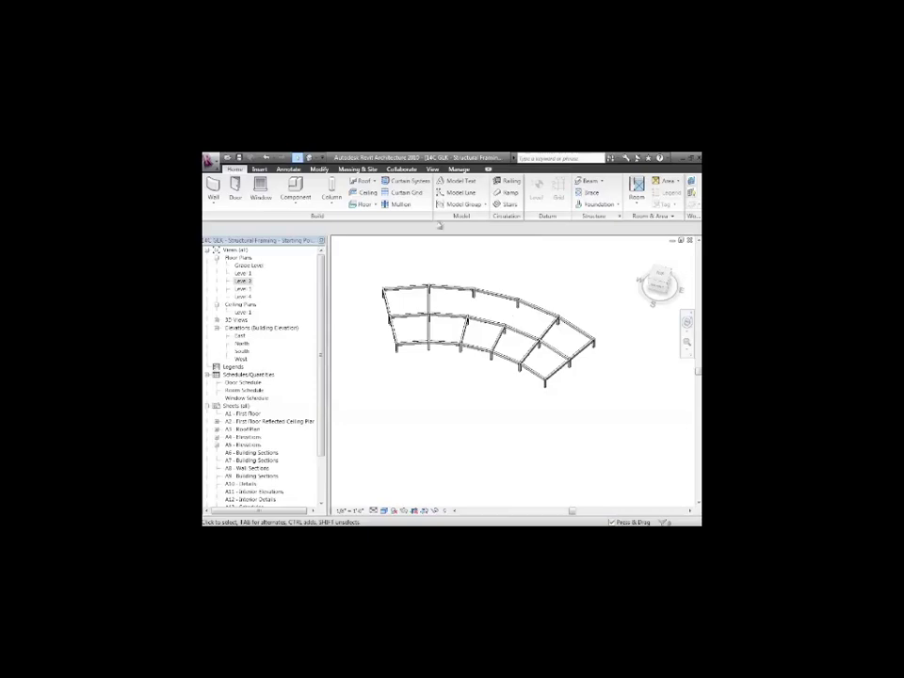
mouse_move(701, 154)
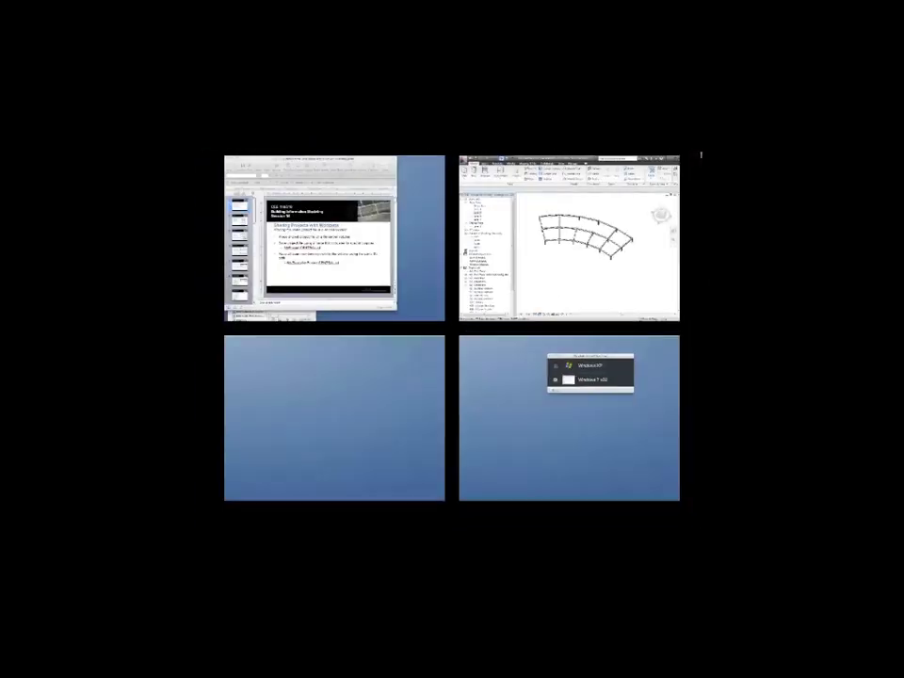
click(383, 285)
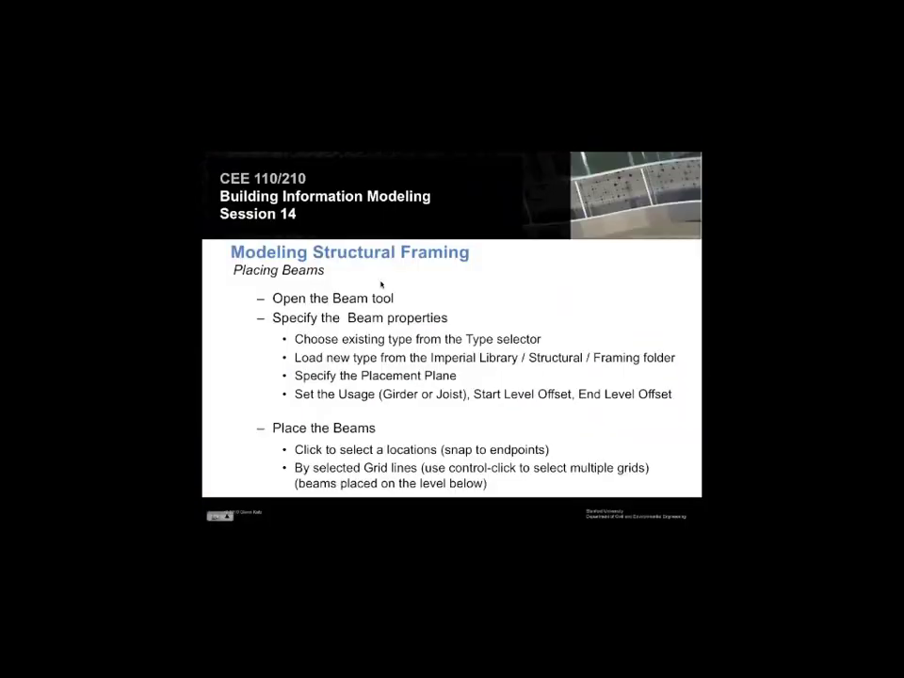
click(381, 284)
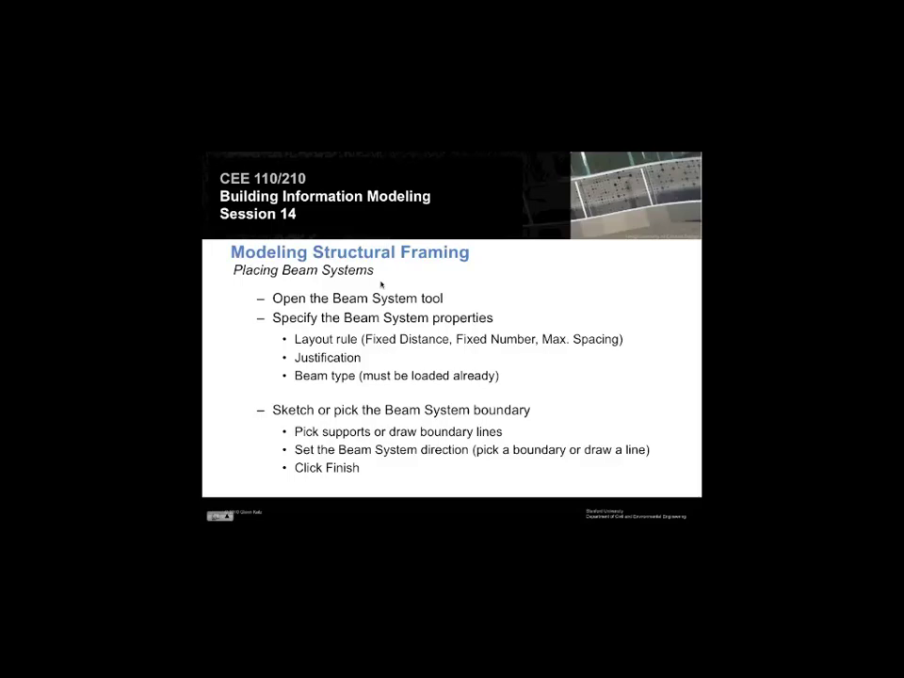
key(F8)
click(627, 214)
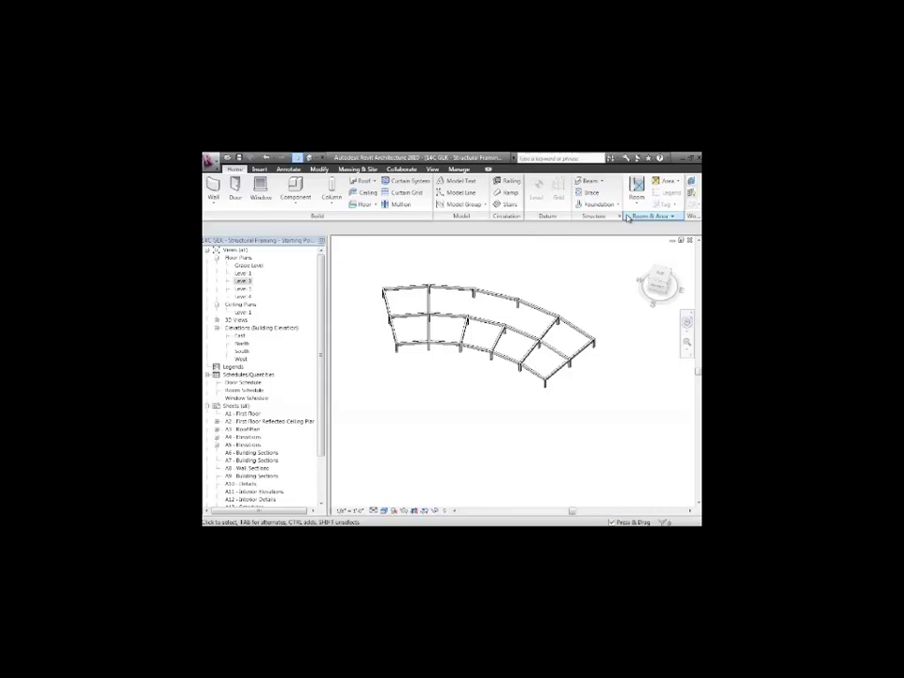
- Show the work plane in the 3D view and set it to Level : Level 2
click(686, 344)
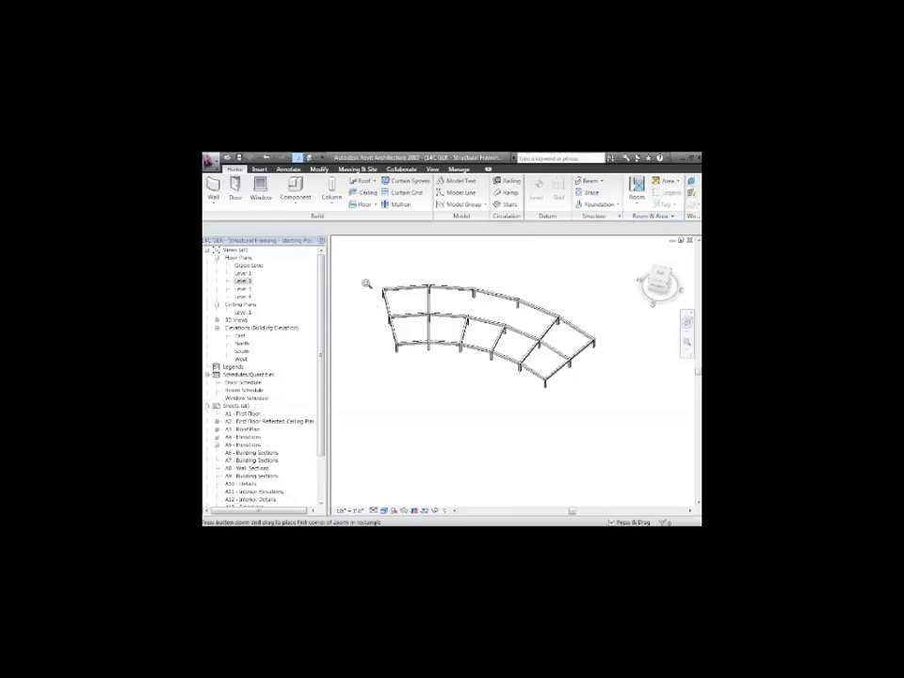
drag(362, 278, 449, 376)
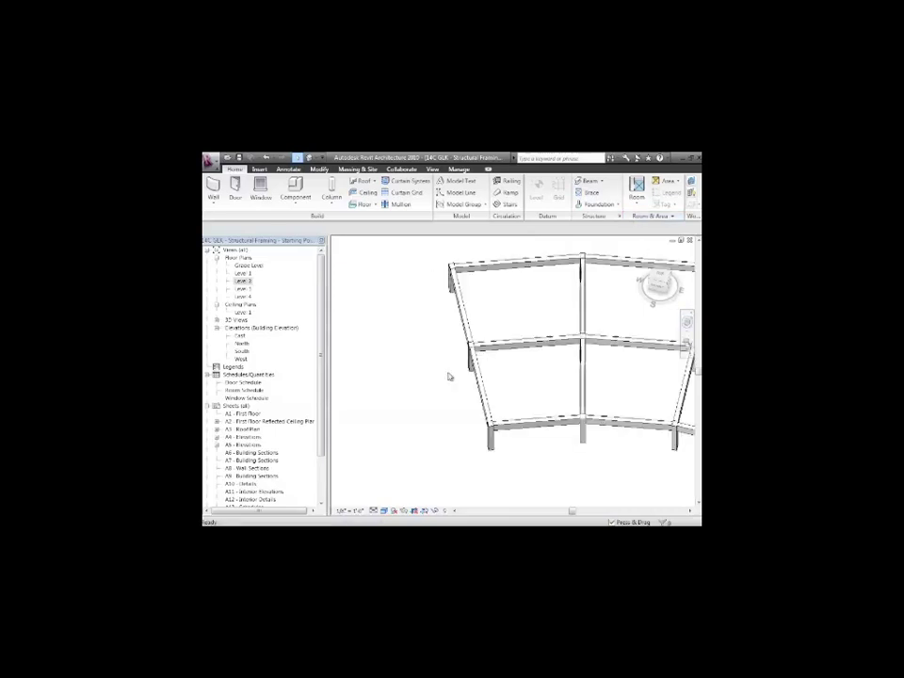
click(693, 194)
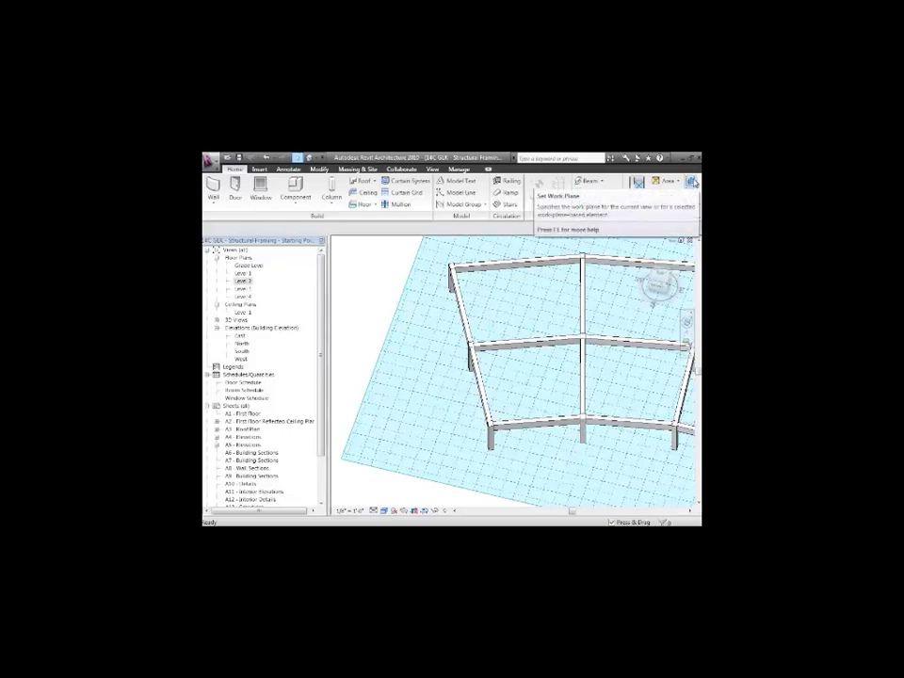
click(692, 180)
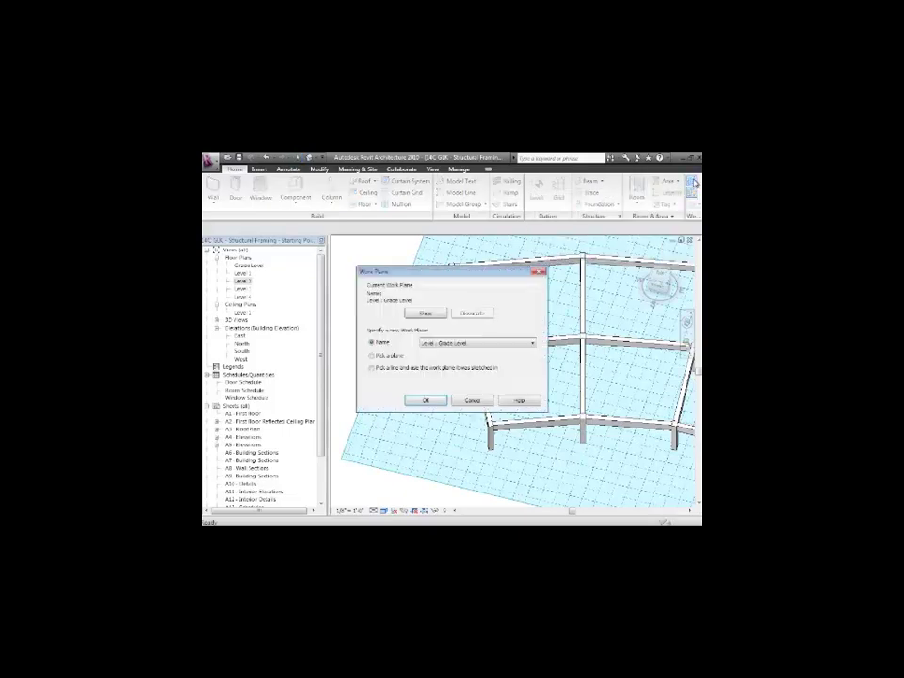
click(476, 343)
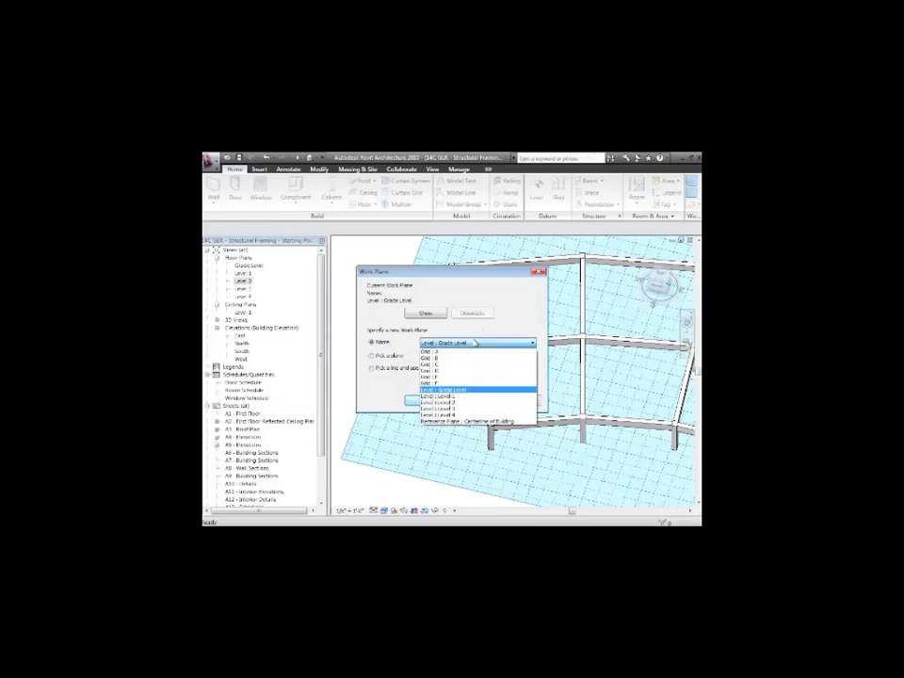
click(457, 403)
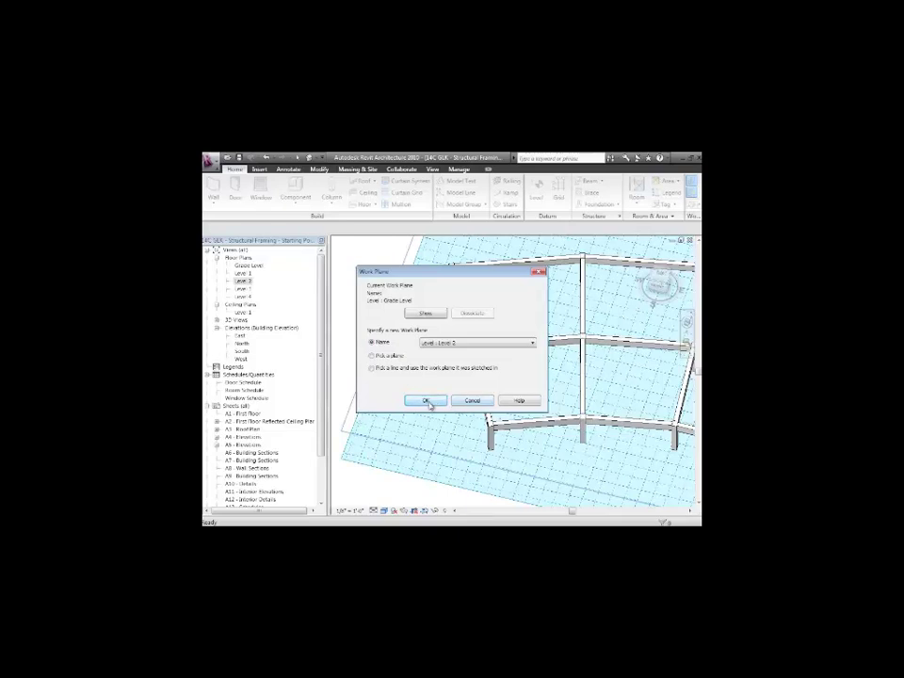
click(429, 403)
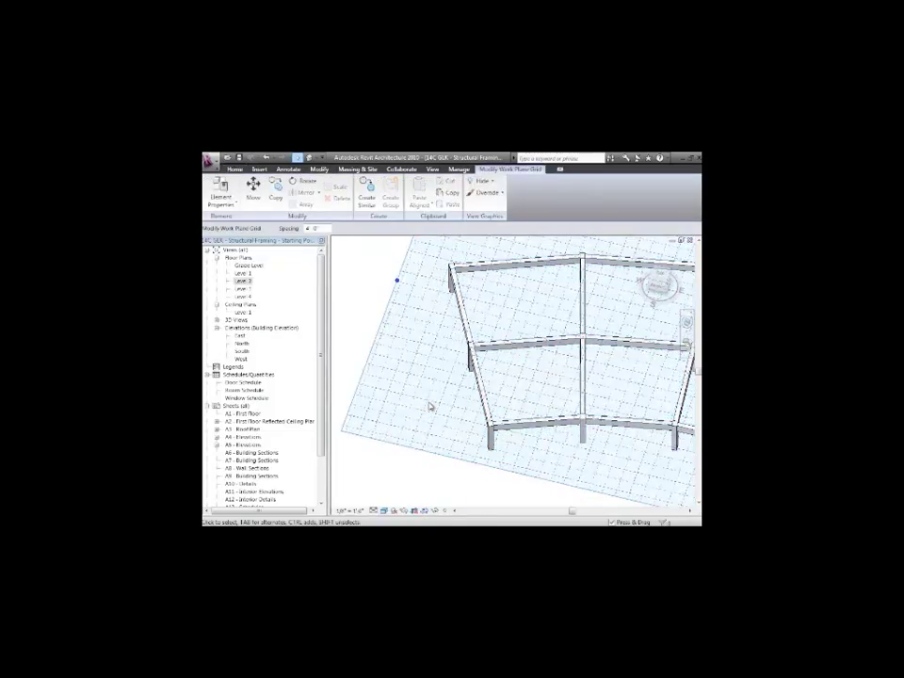
click(410, 472)
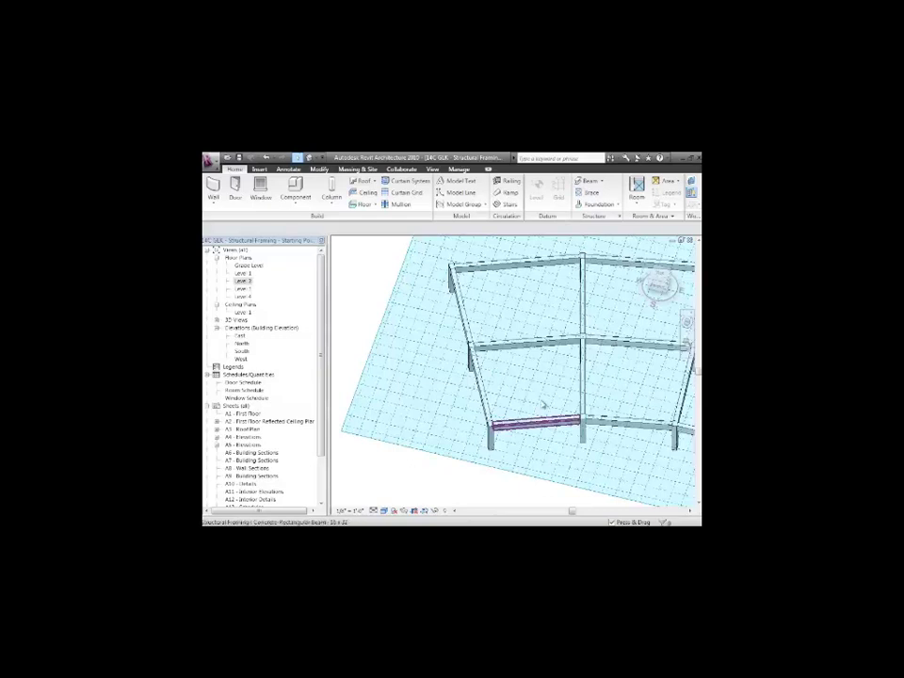
- Create a beam system in the back bay at the west end, picking its four surrounding concrete beams as supports
click(602, 181)
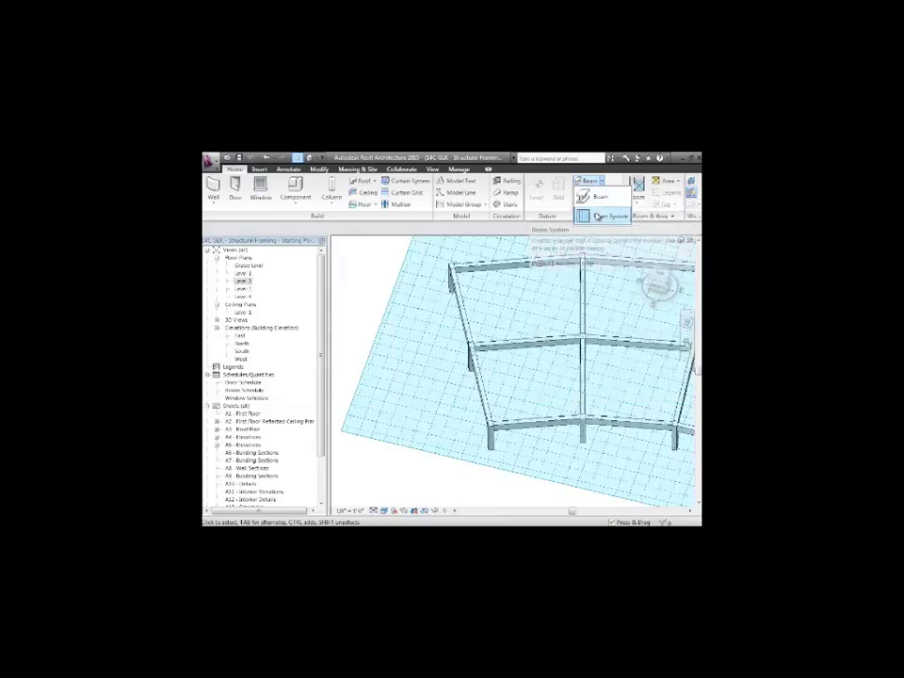
click(596, 215)
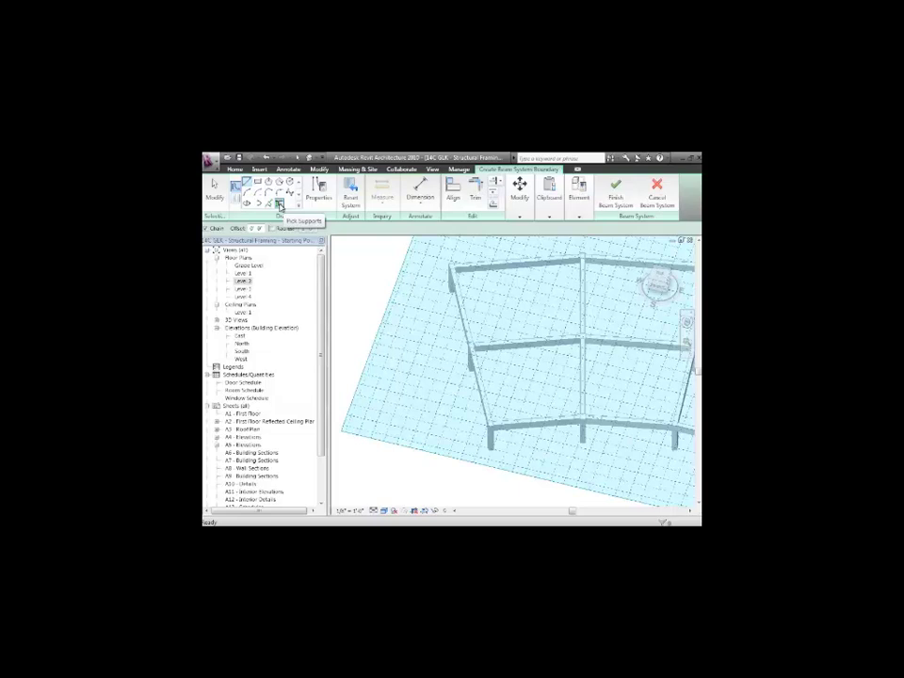
click(280, 205)
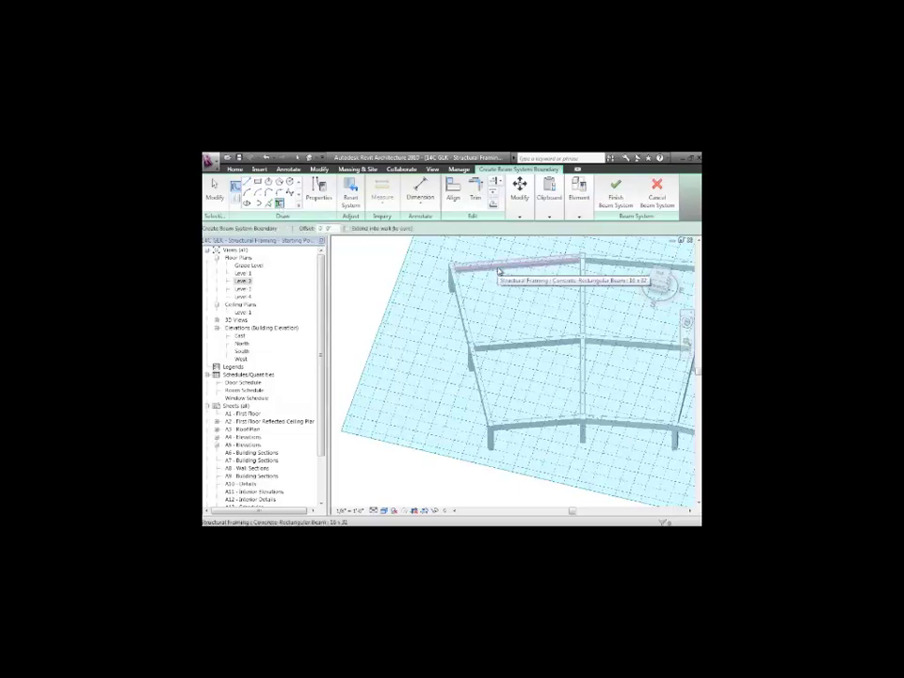
click(499, 270)
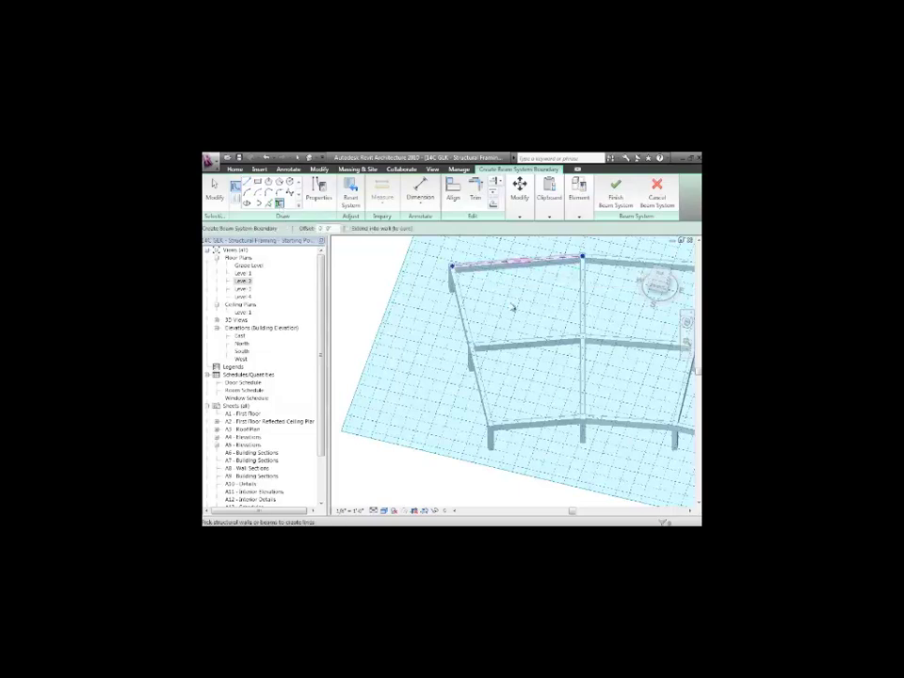
click(583, 299)
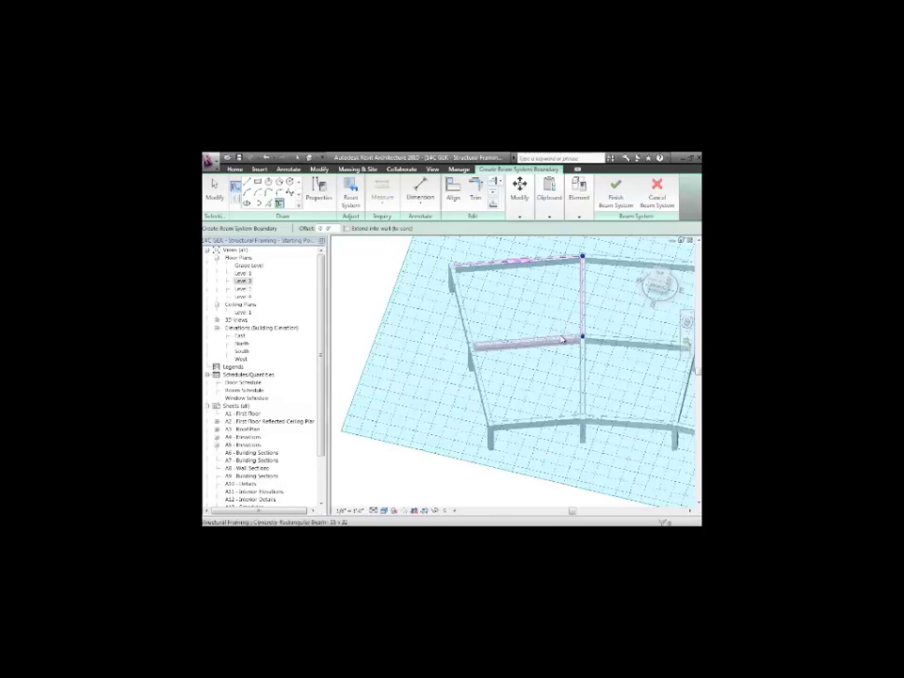
click(513, 343)
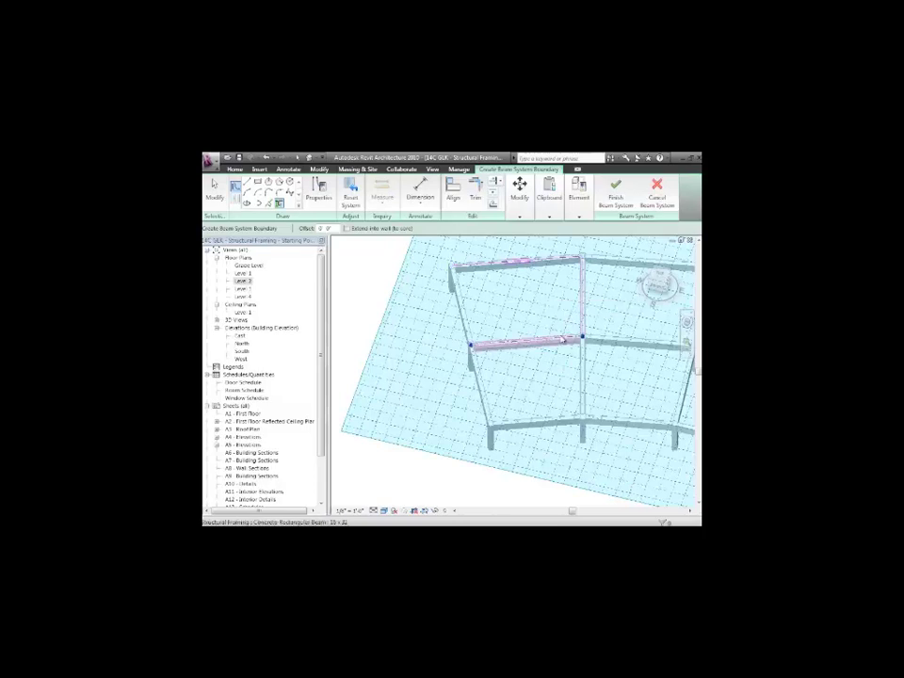
click(460, 306)
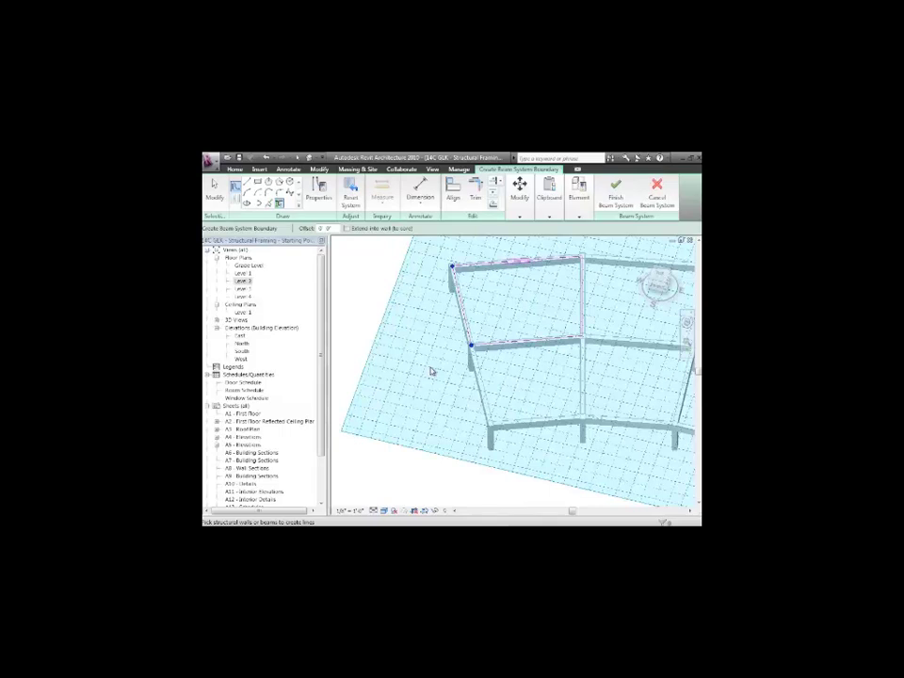
click(616, 197)
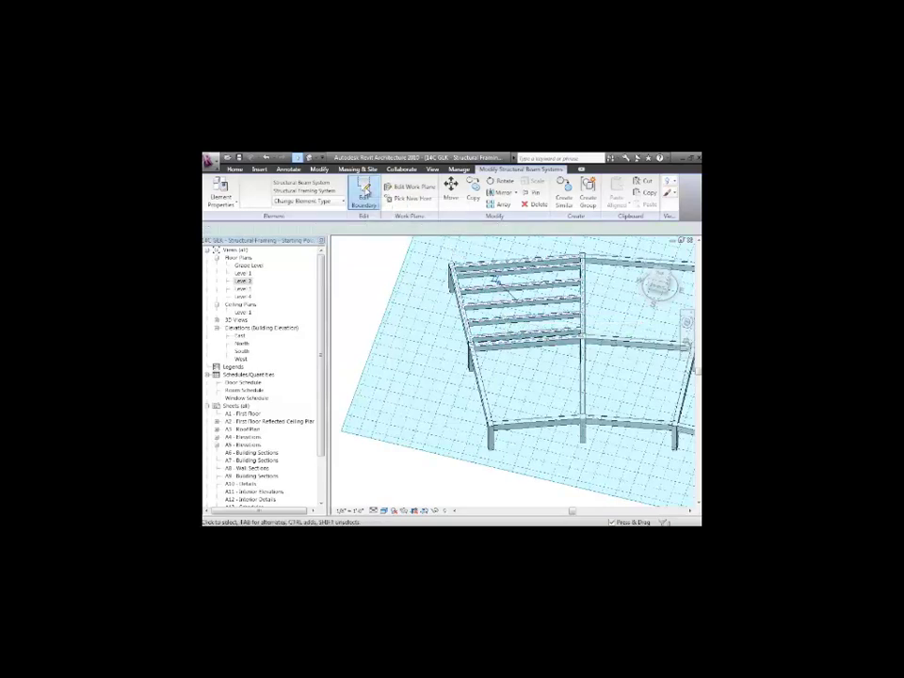
- Edit the beam system's boundary and set the beam direction parallel to the bay's outer radial beam
click(363, 193)
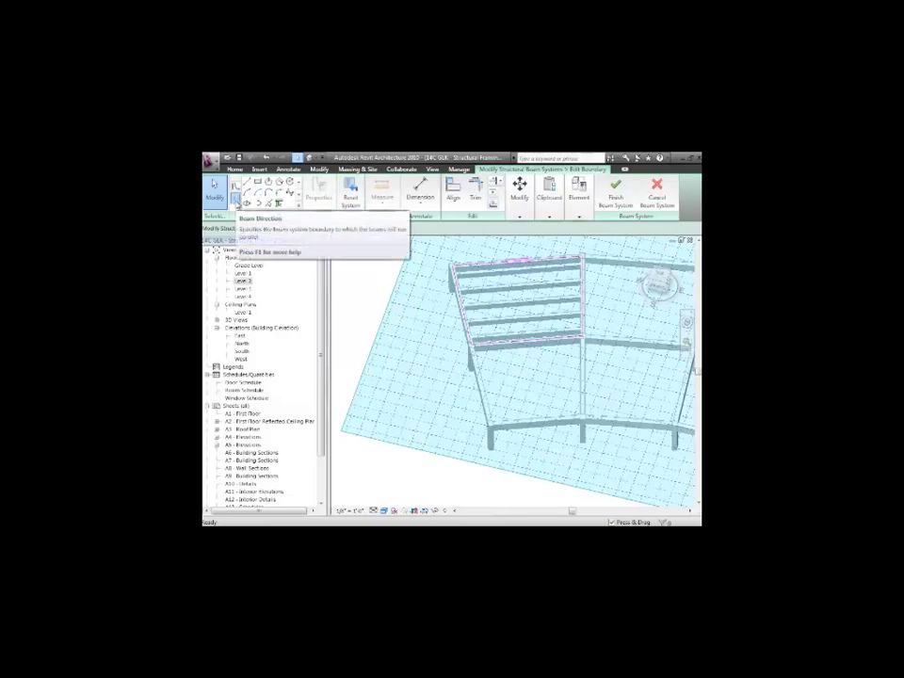
click(235, 200)
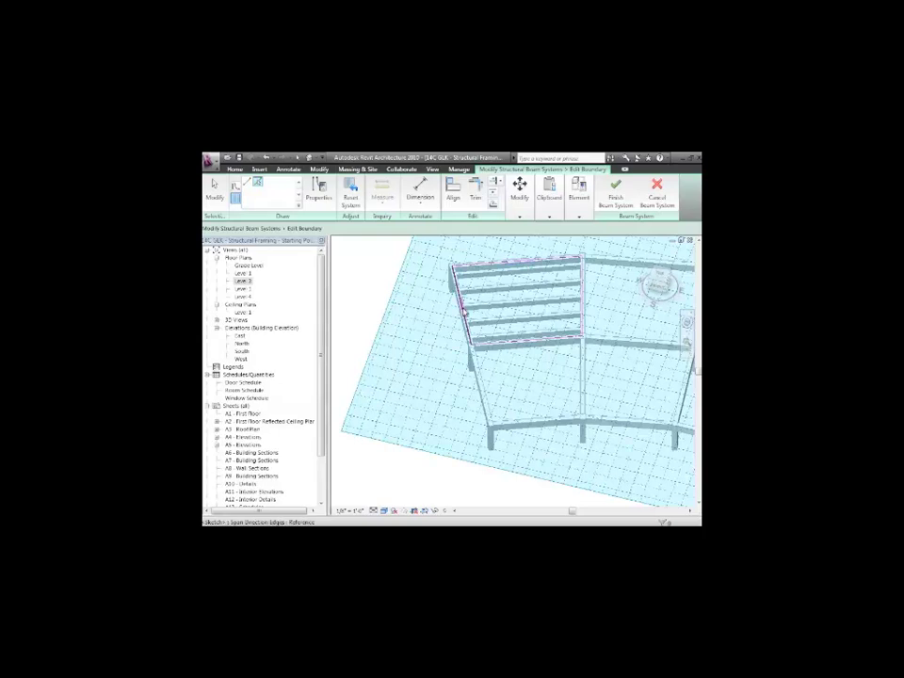
click(485, 349)
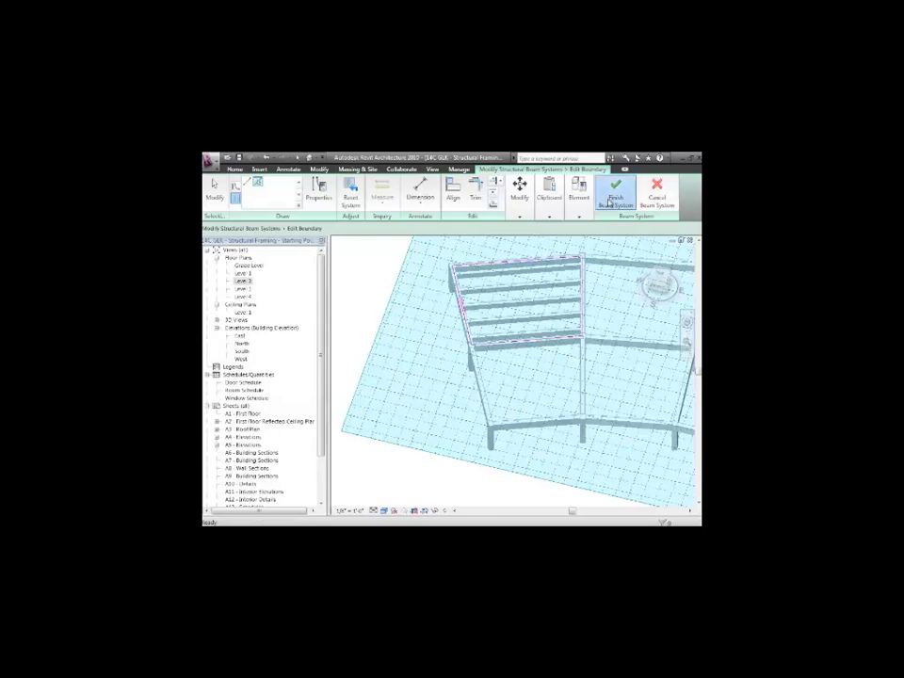
click(615, 191)
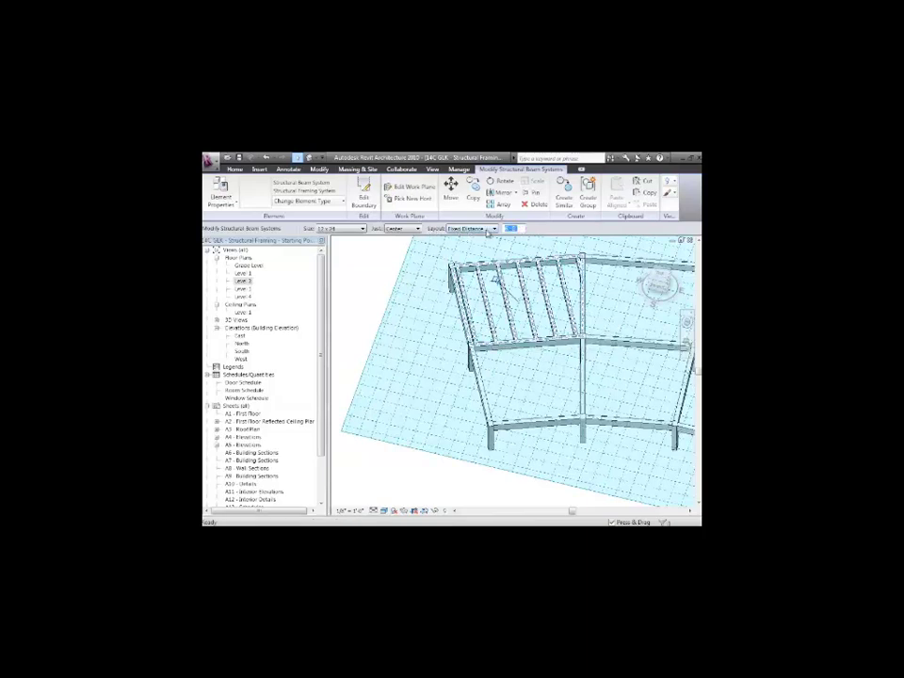
- Set the beam system's fixed-distance spacing to 4' - 0"
double_click(513, 228)
text(4)
key(Return)
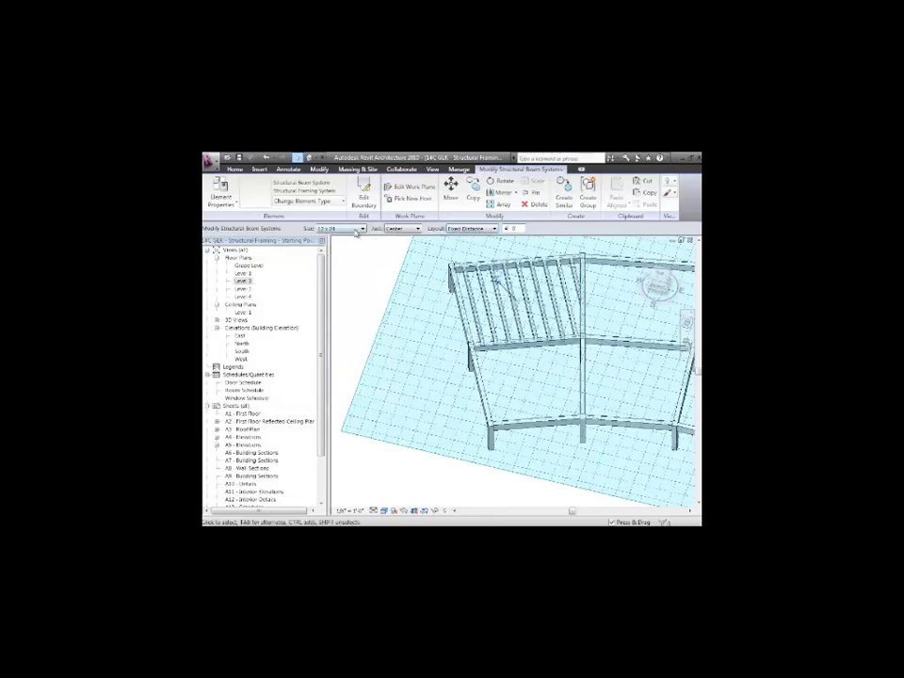
- Try the 16 x 32 and W12X26 beam sizes on the beam system
click(362, 229)
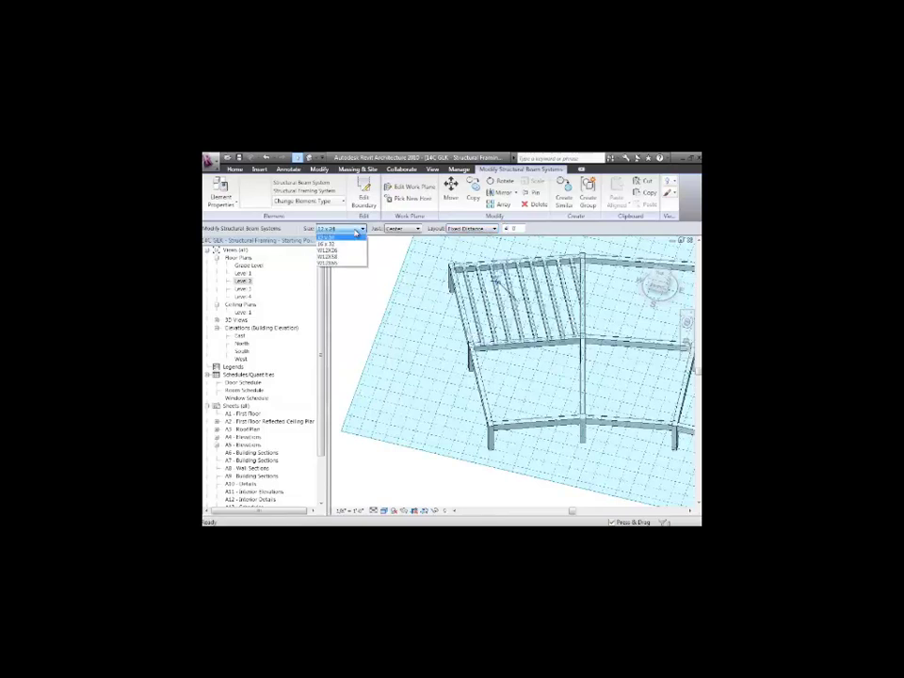
click(349, 245)
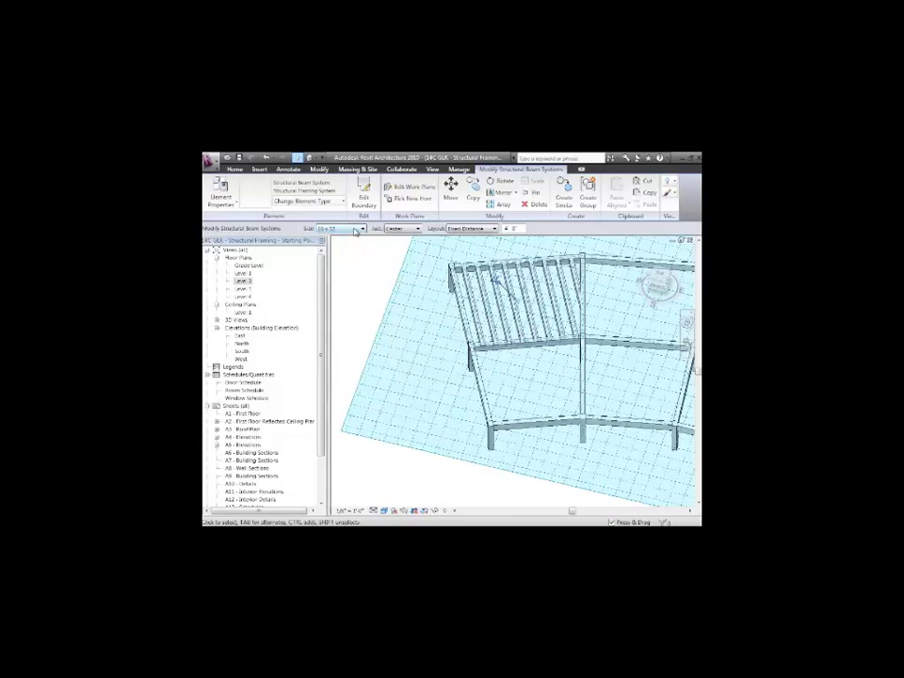
click(361, 228)
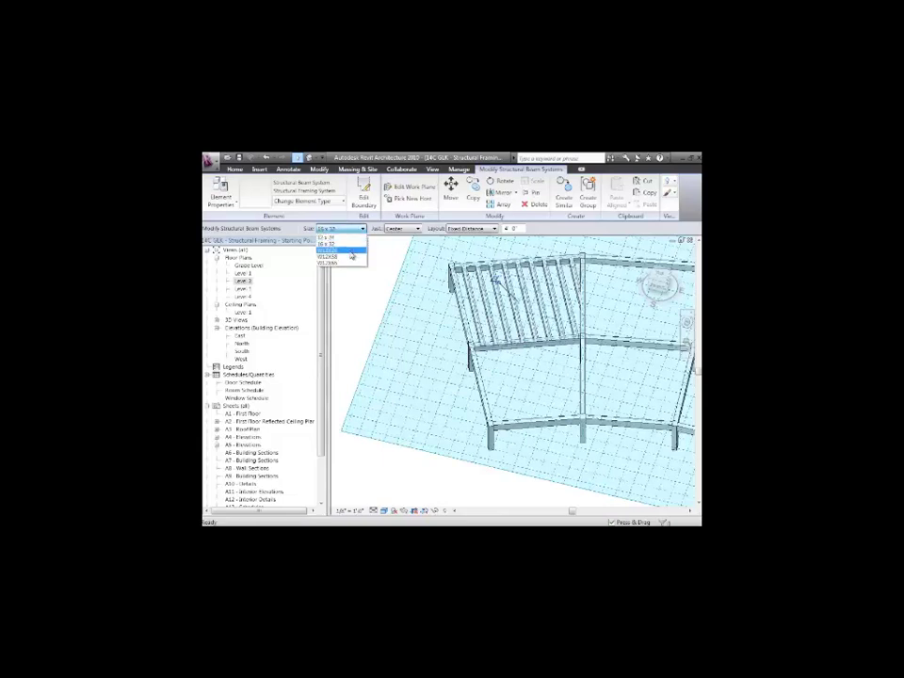
click(351, 252)
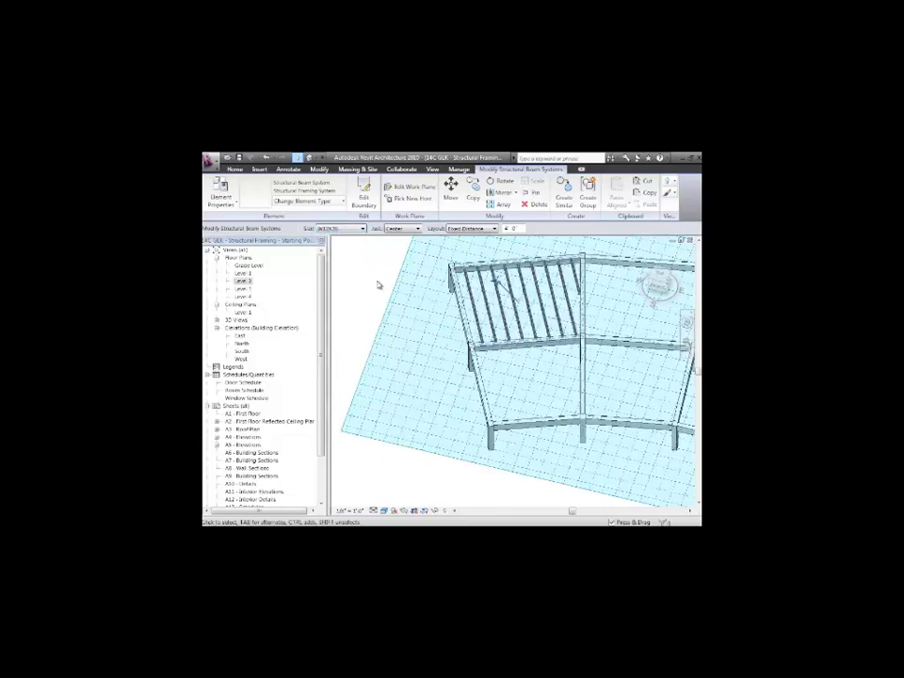
click(377, 285)
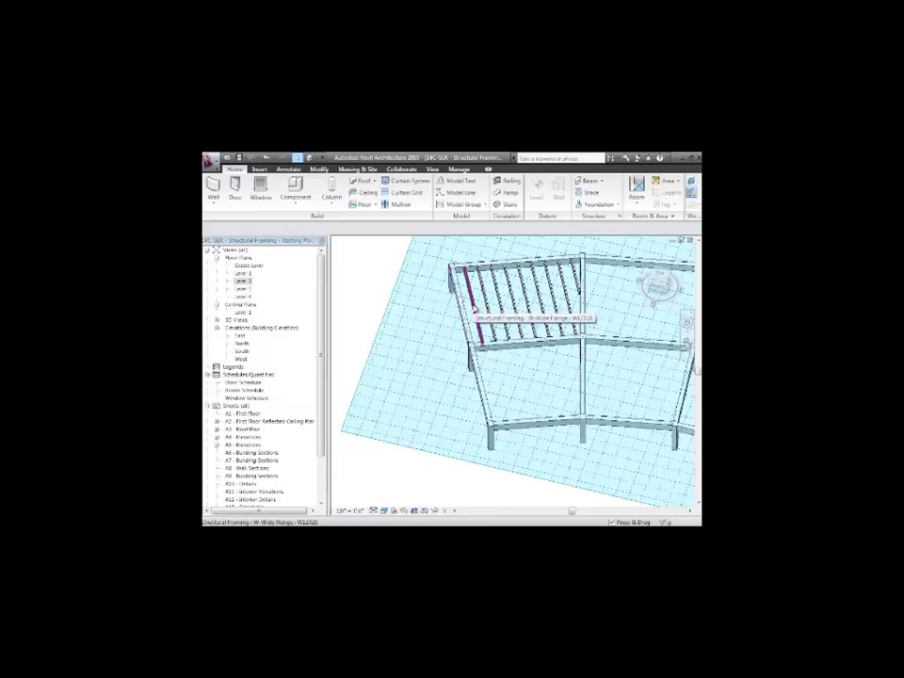
- Set the beam size of the back bay's beam system to 16 x 32
click(508, 303)
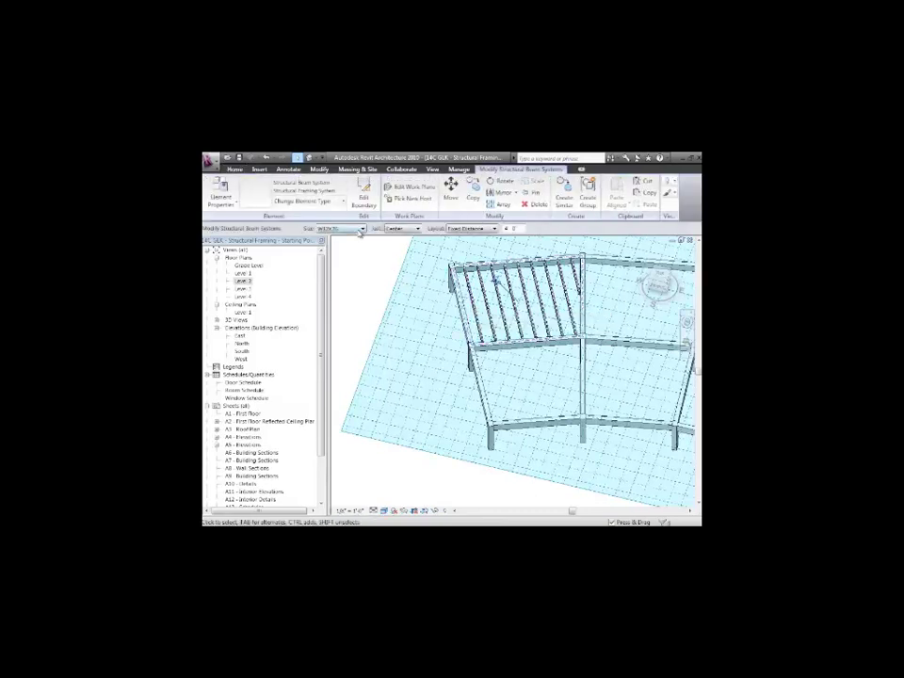
click(360, 229)
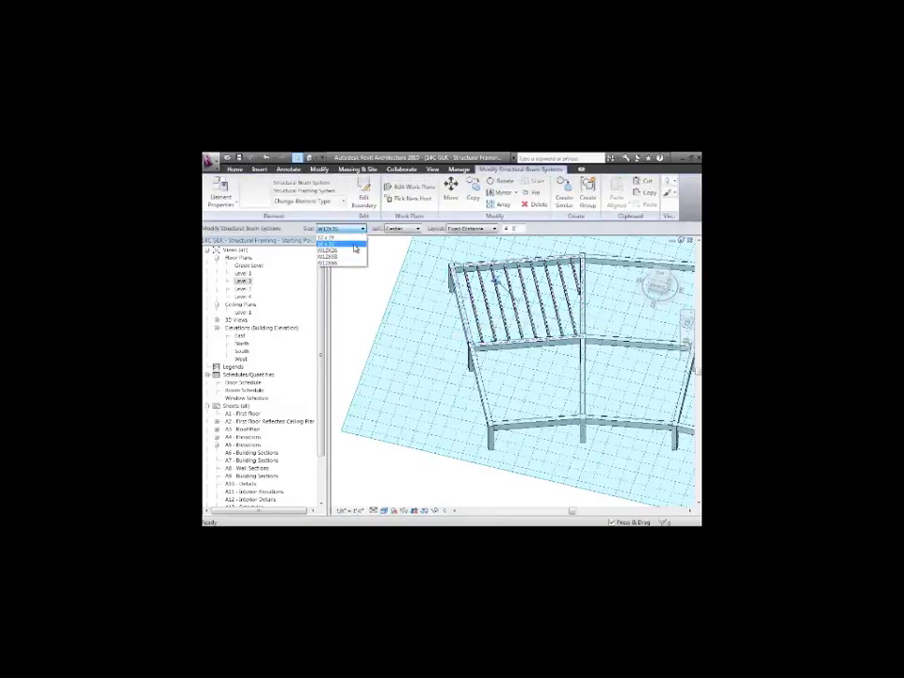
click(352, 246)
click(360, 278)
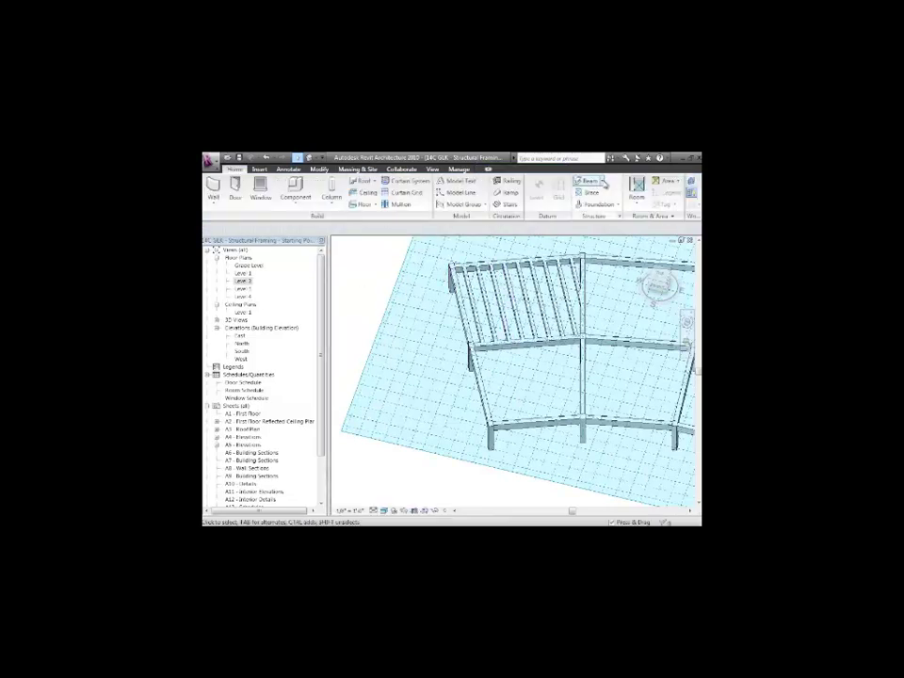
- Create a second beam system in the front bay at the west end, picking its four surrounding beams as supports
click(611, 210)
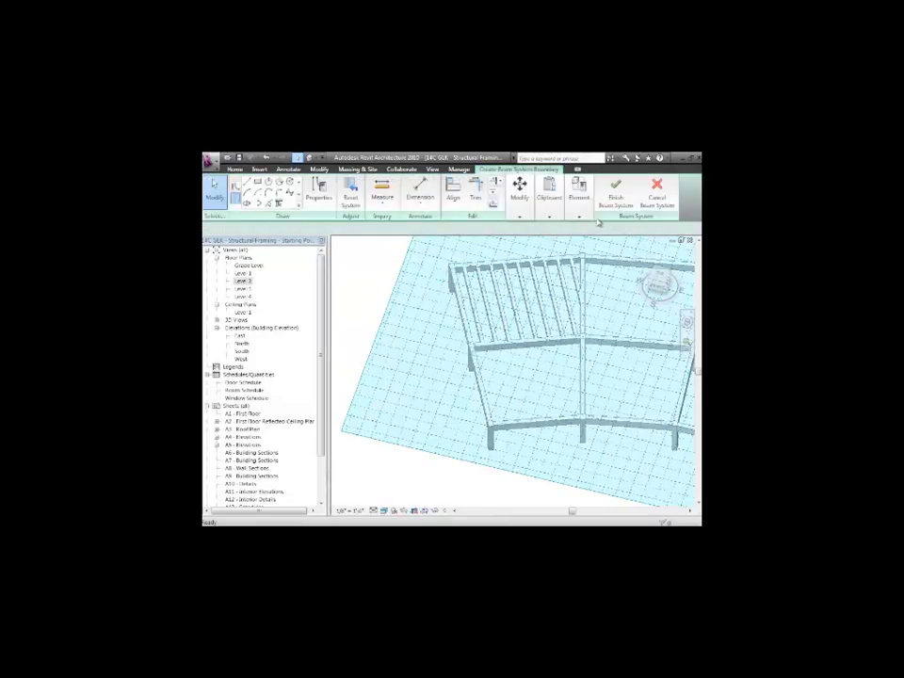
click(279, 204)
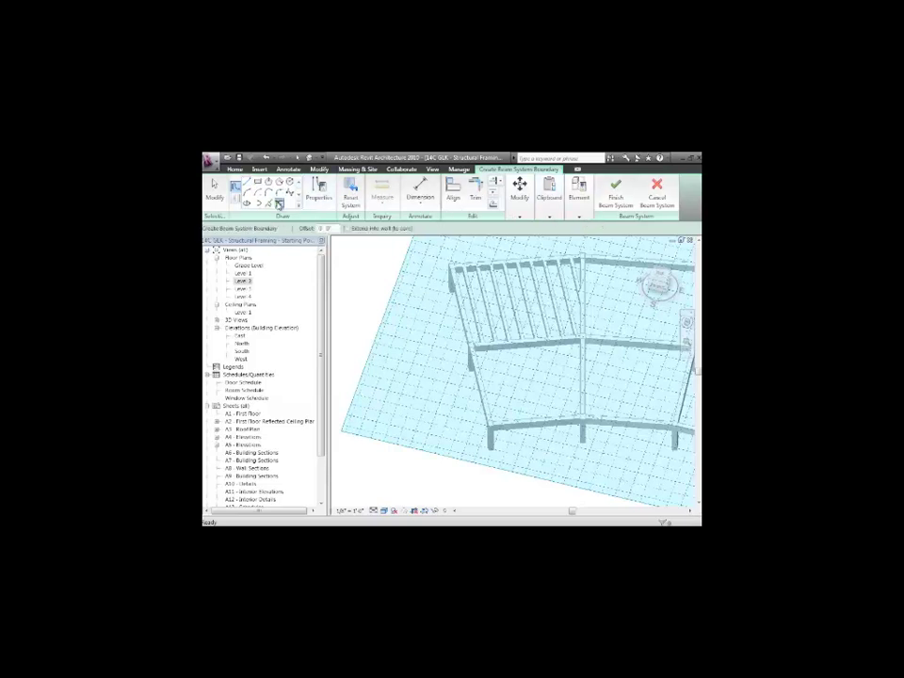
click(521, 343)
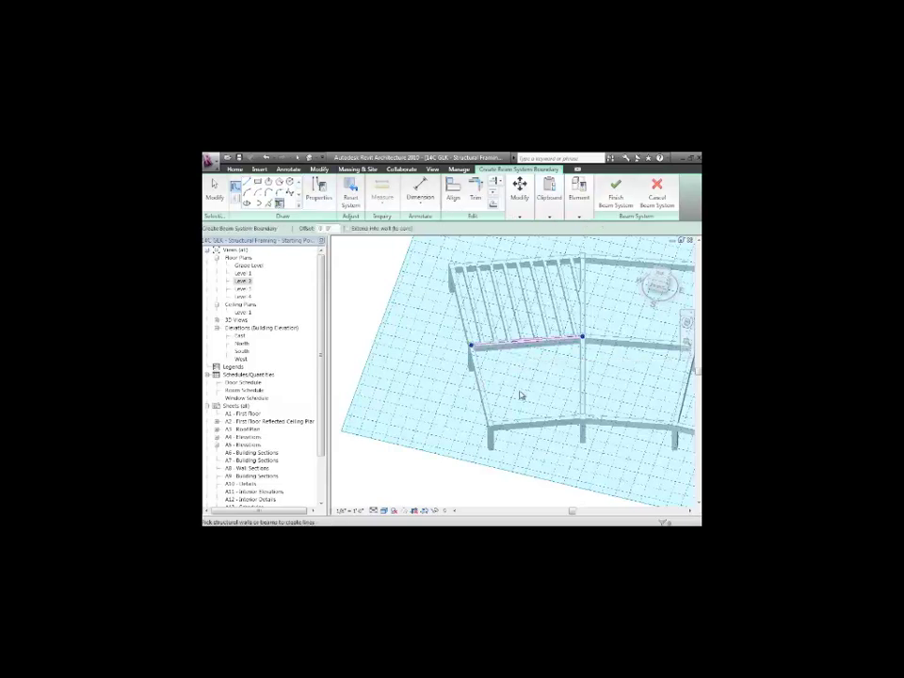
click(532, 421)
click(489, 411)
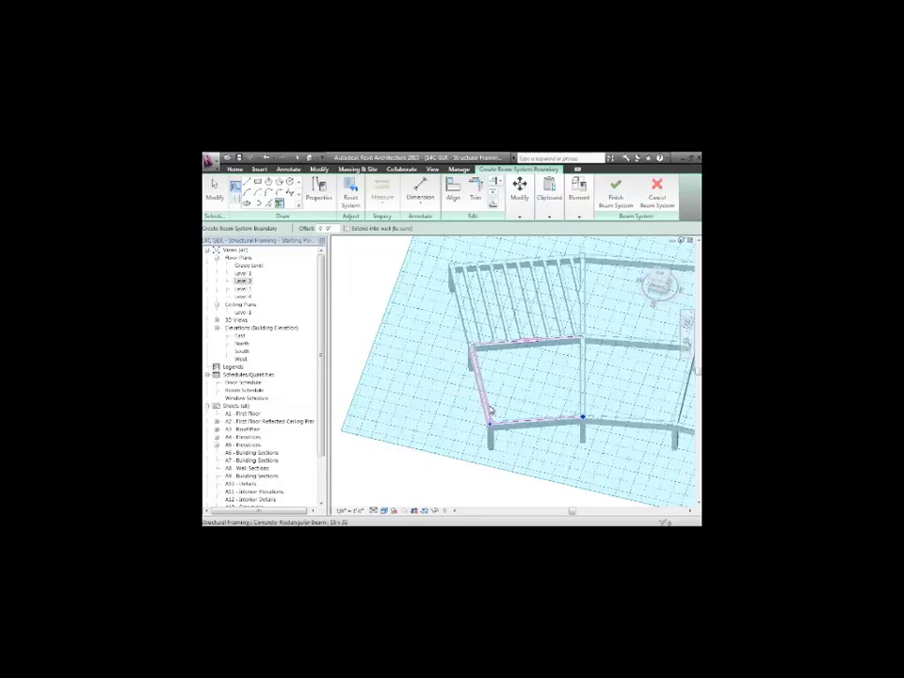
click(582, 376)
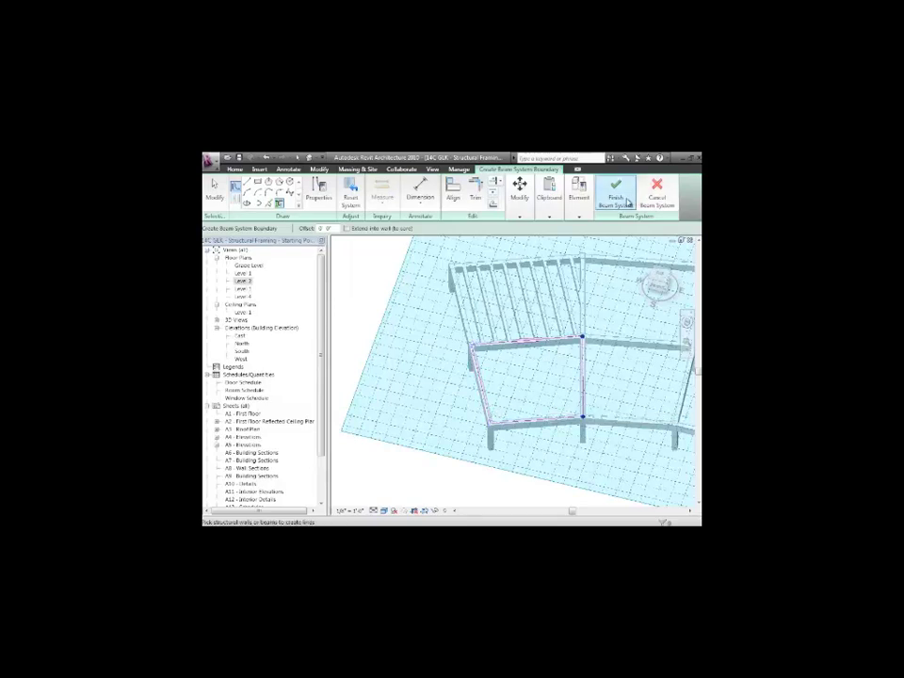
click(627, 201)
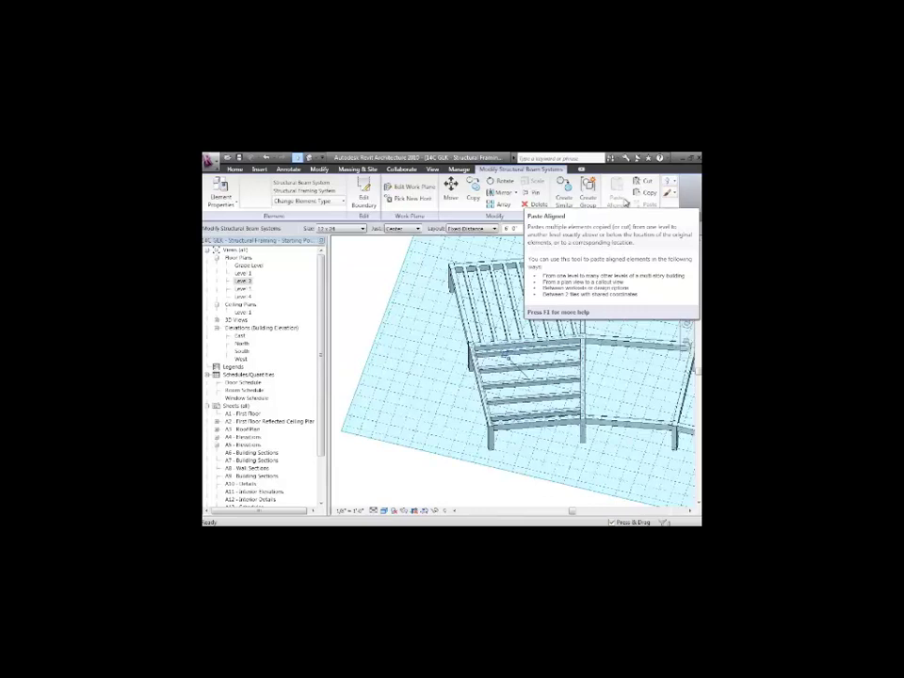
key(Escape)
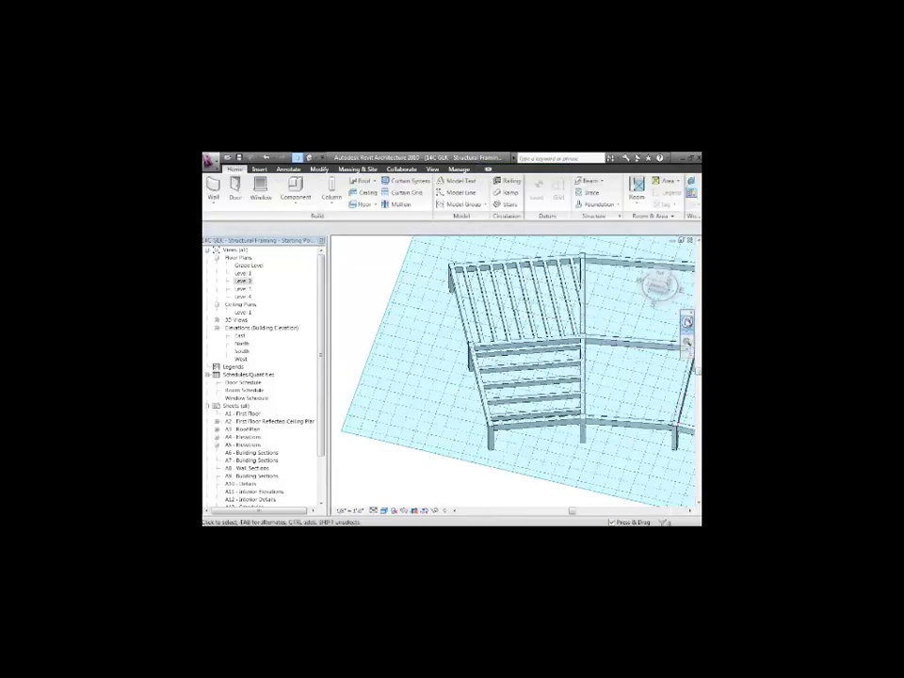
- Hide the work plane and bring the whole curved framing model into view in 3D
key(shift+w)
drag(629, 368, 655, 370)
key(shift+w)
scroll(656, 370, down, 3)
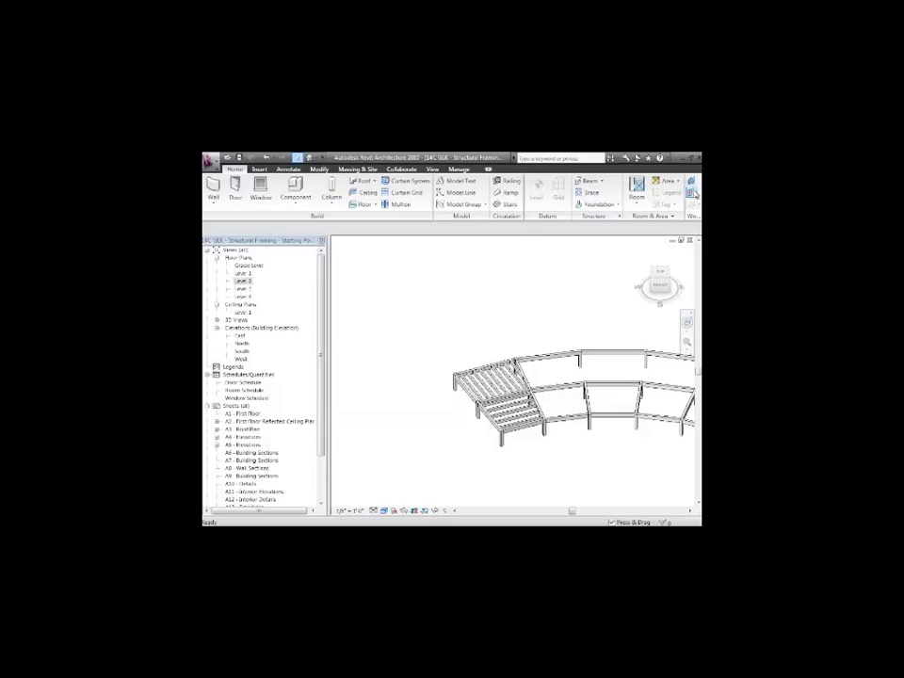
scroll(544, 357, down, 3)
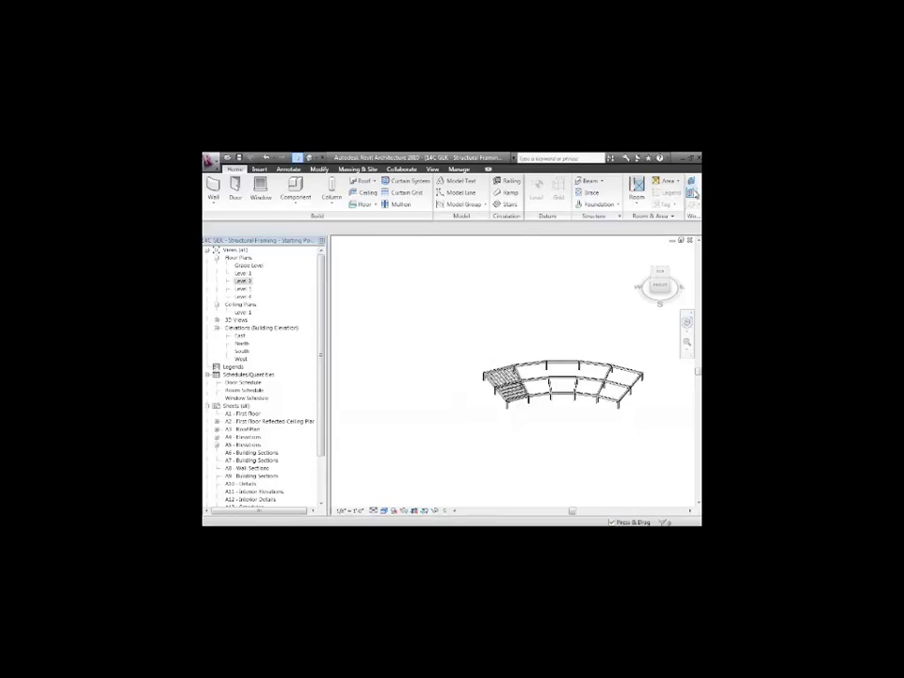
- Add four levels at 12' intervals above Level 4 in the North elevation, with the topmost at 84' - 0"
double_click(249, 345)
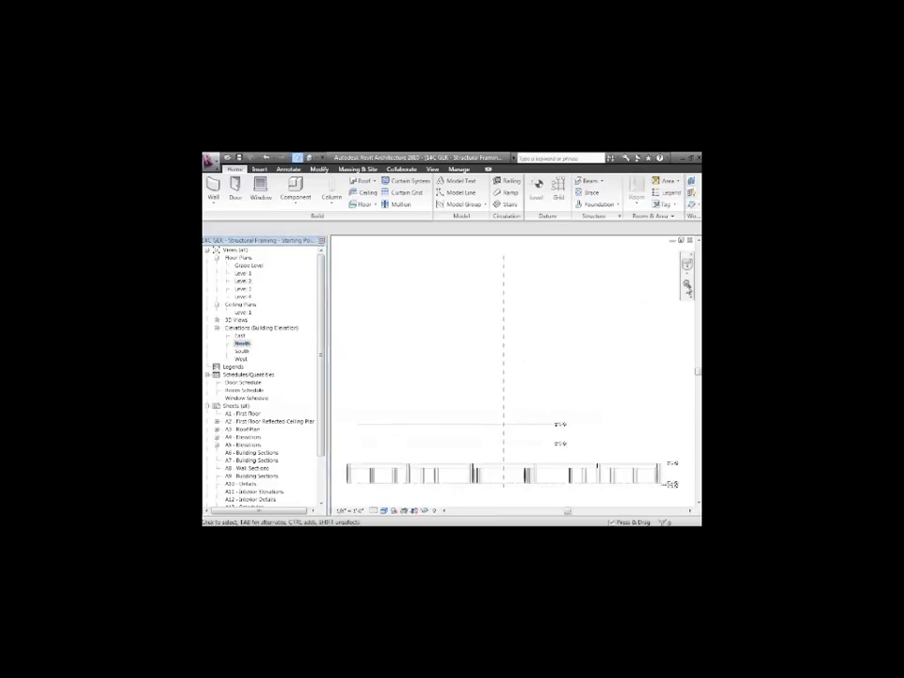
click(686, 286)
drag(482, 379, 591, 486)
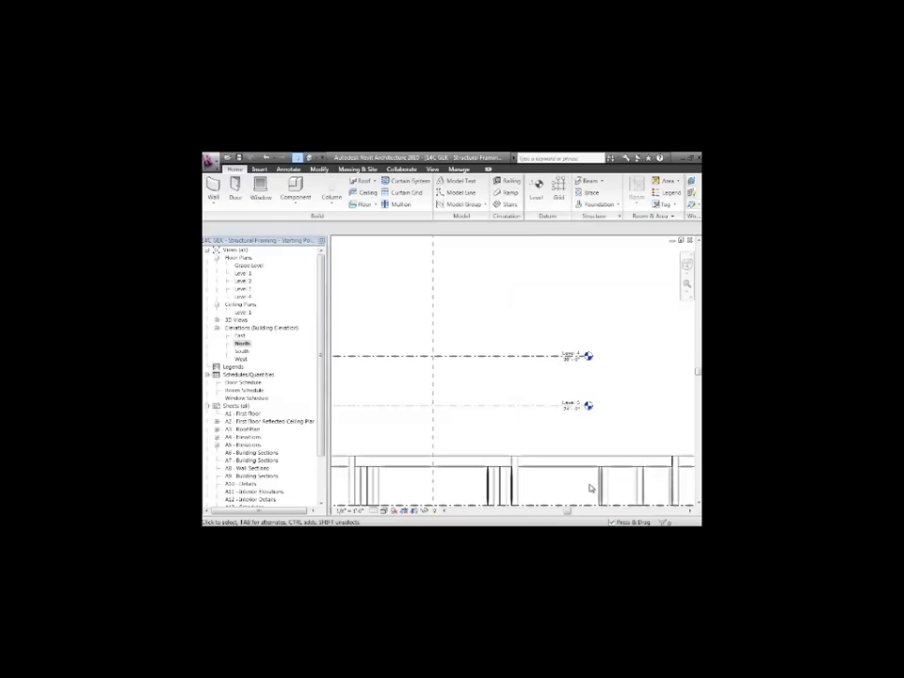
click(536, 191)
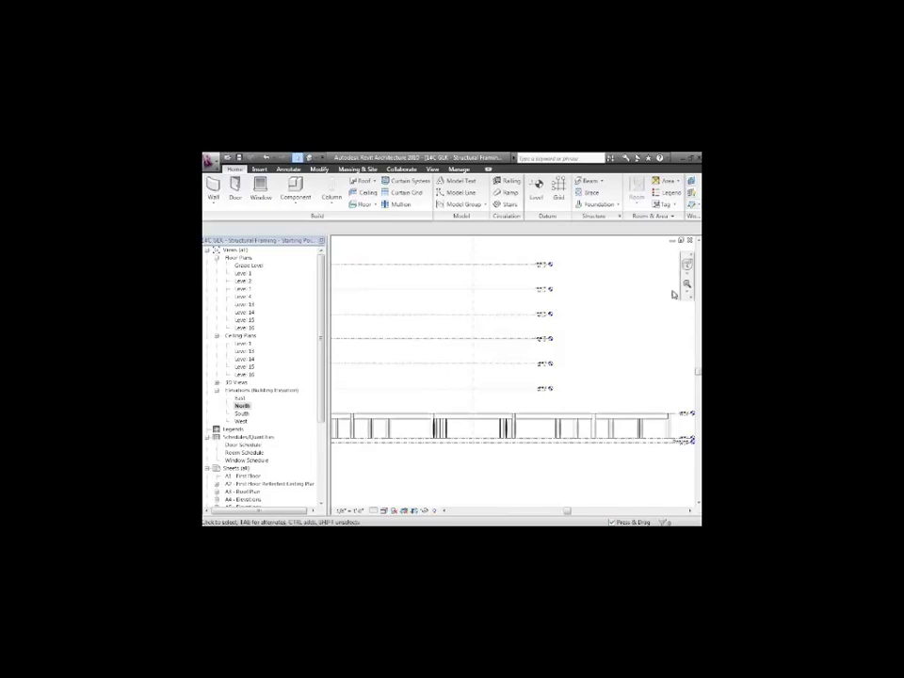
- Rename the topmost level at 84' - 0" in the North elevation as Roof, renaming its corresponding views too
click(686, 283)
drag(482, 253, 584, 329)
click(489, 280)
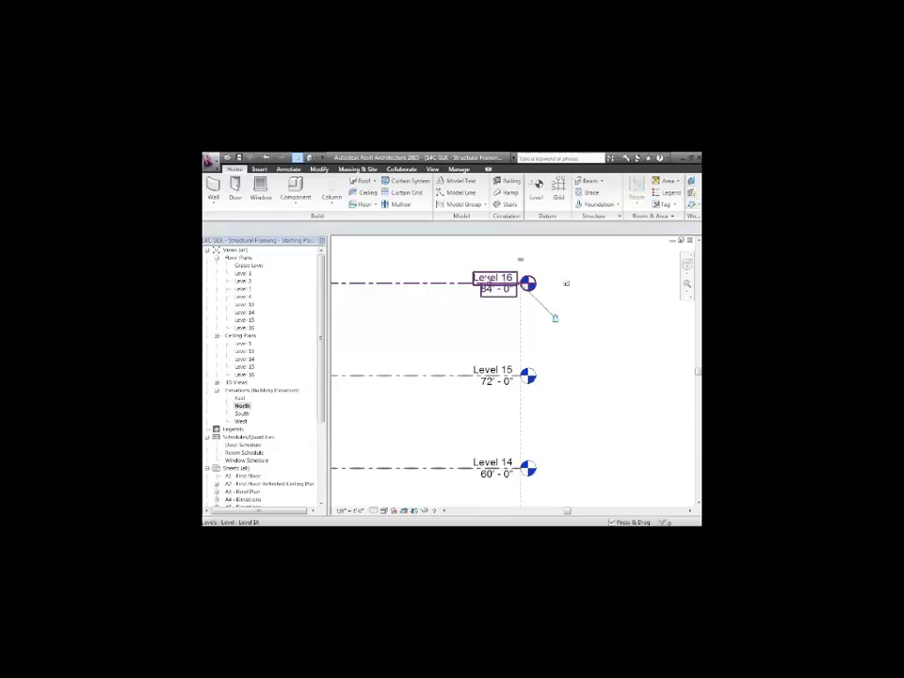
click(484, 277)
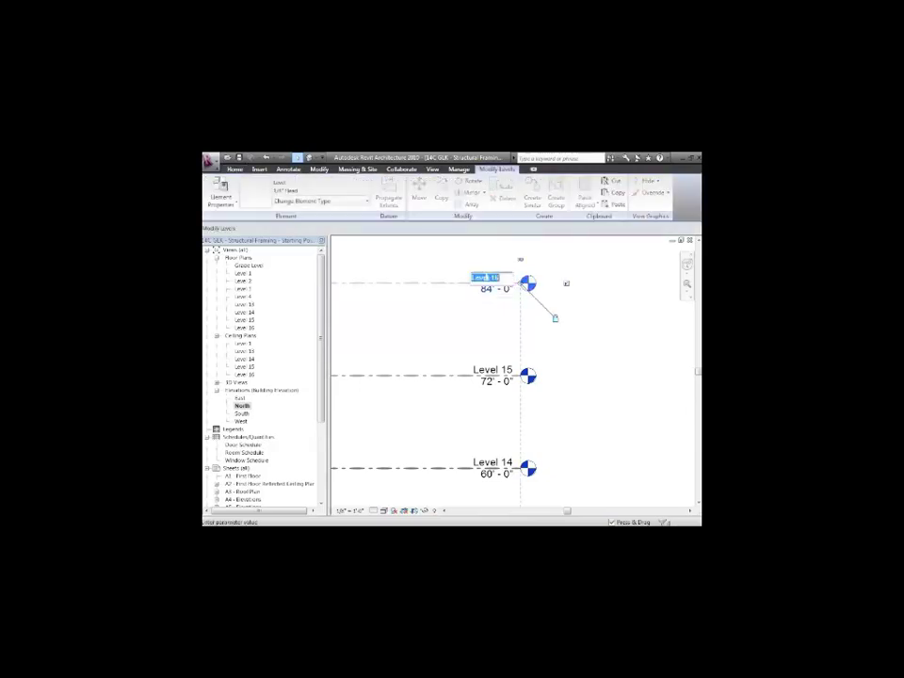
text(Roof)
key(Return)
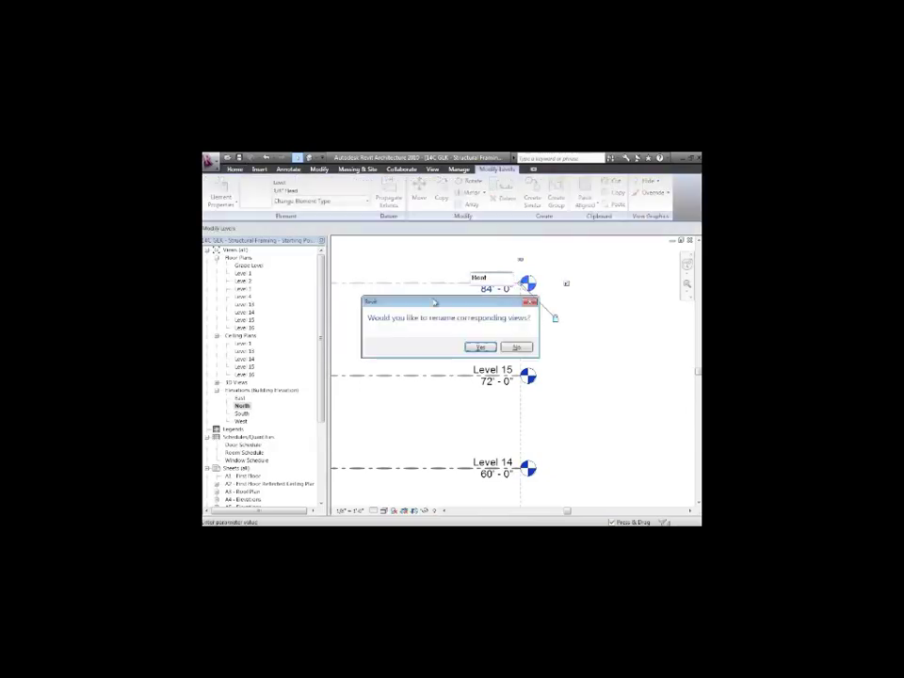
click(481, 346)
click(459, 343)
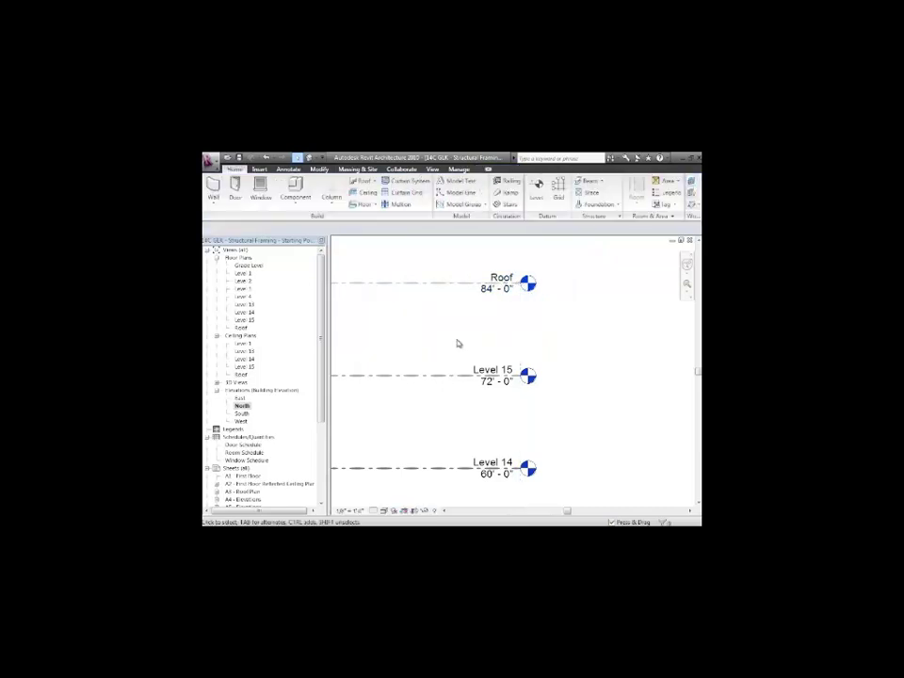
- In the default 3D view, select the entire curved framing model, including columns, beams and beam systems, and copy it to the clipboard
scroll(459, 343, down, 5)
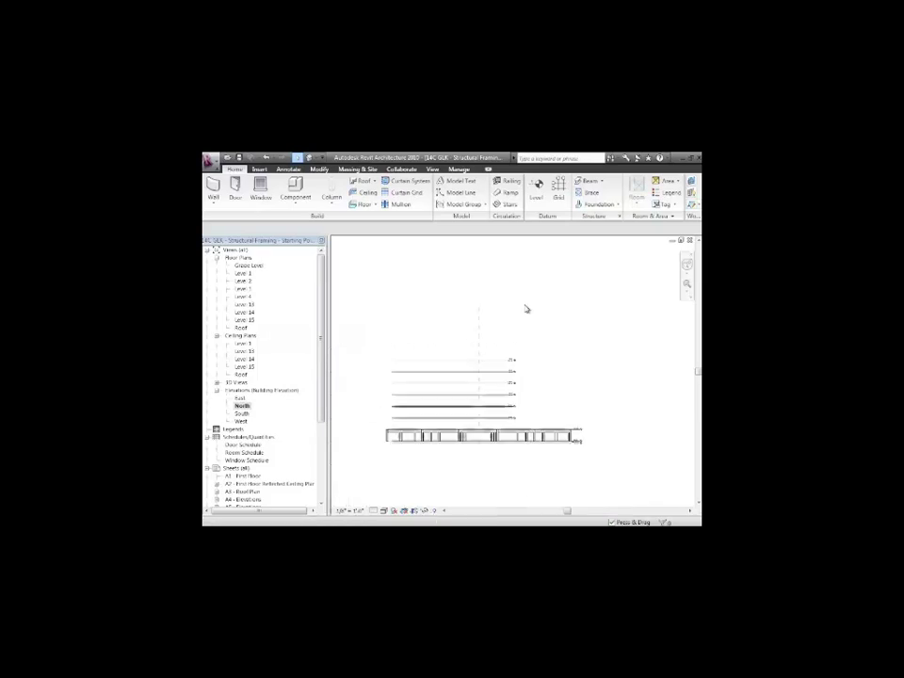
scroll(525, 308, down, 3)
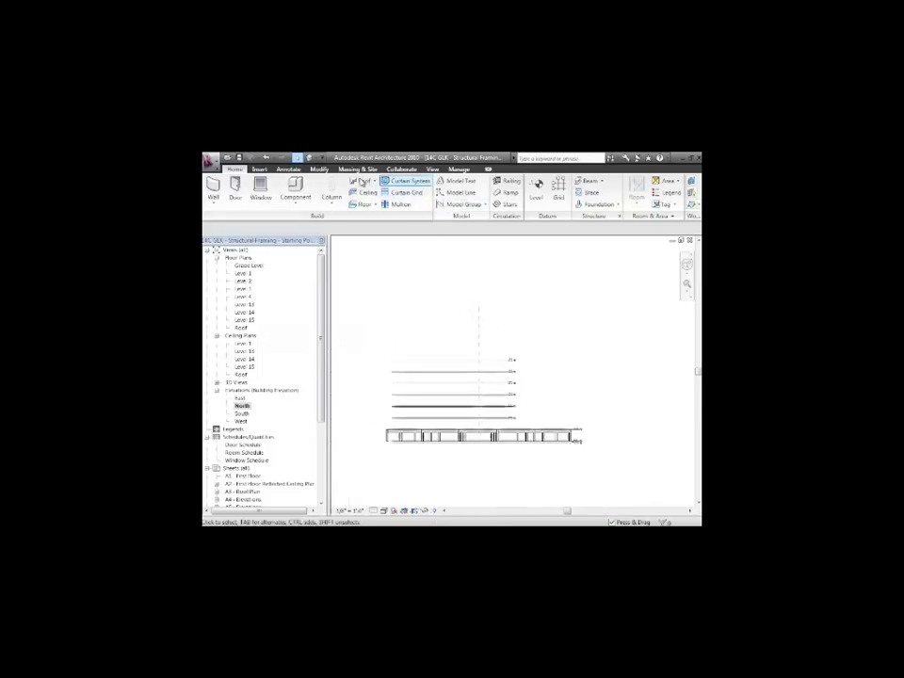
click(311, 160)
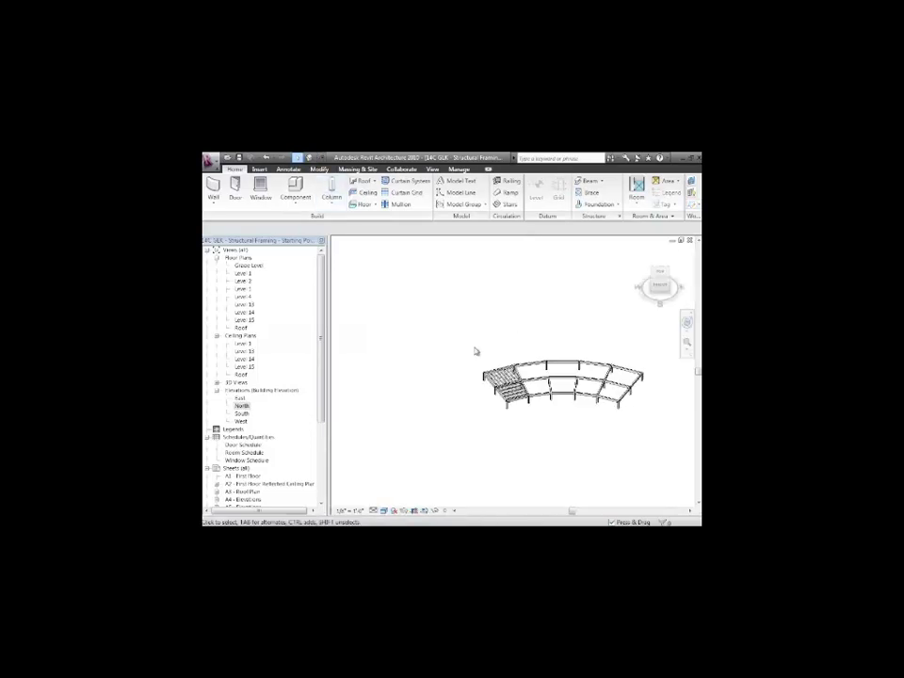
drag(476, 345, 662, 437)
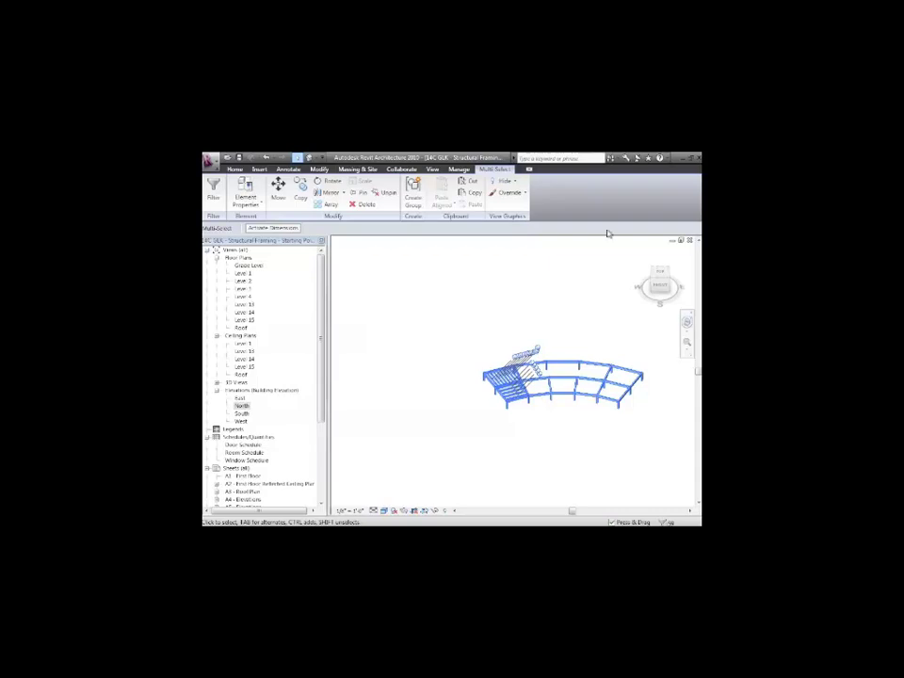
click(471, 192)
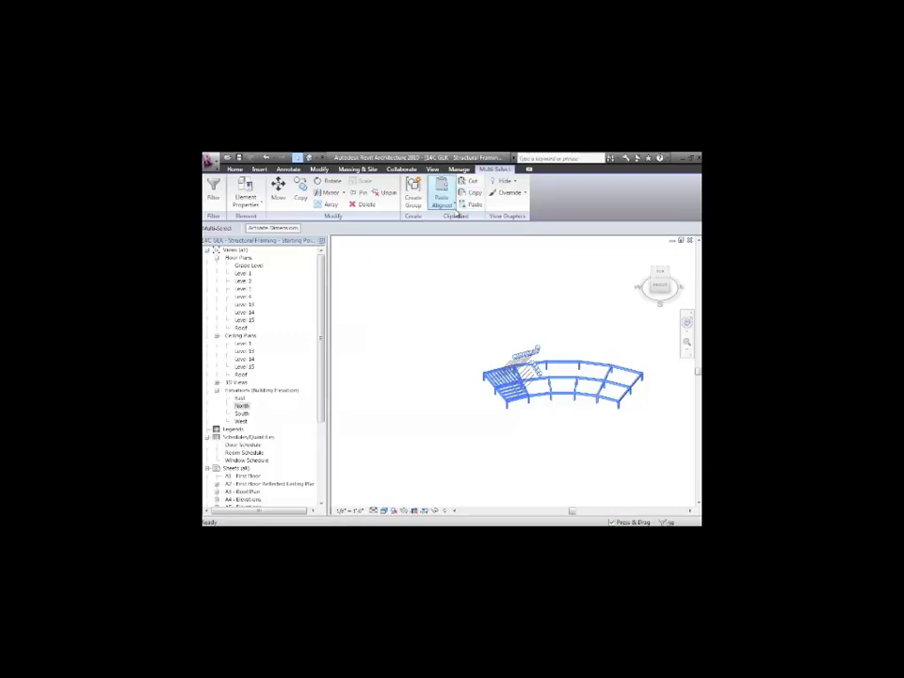
- Paste the copied framing aligned to the selected levels, choosing Level 2 through Roof
click(453, 205)
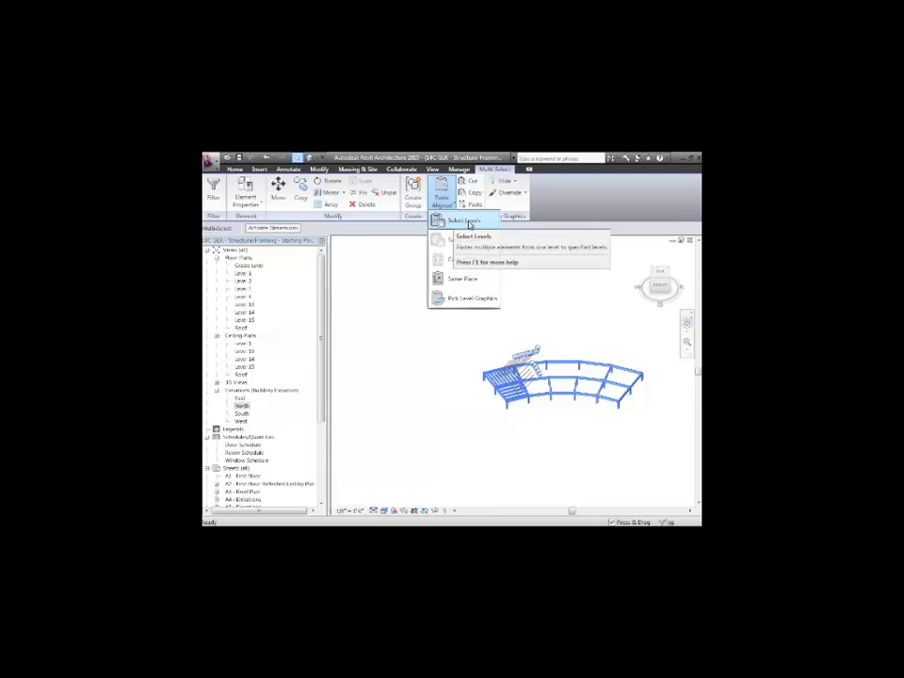
click(465, 220)
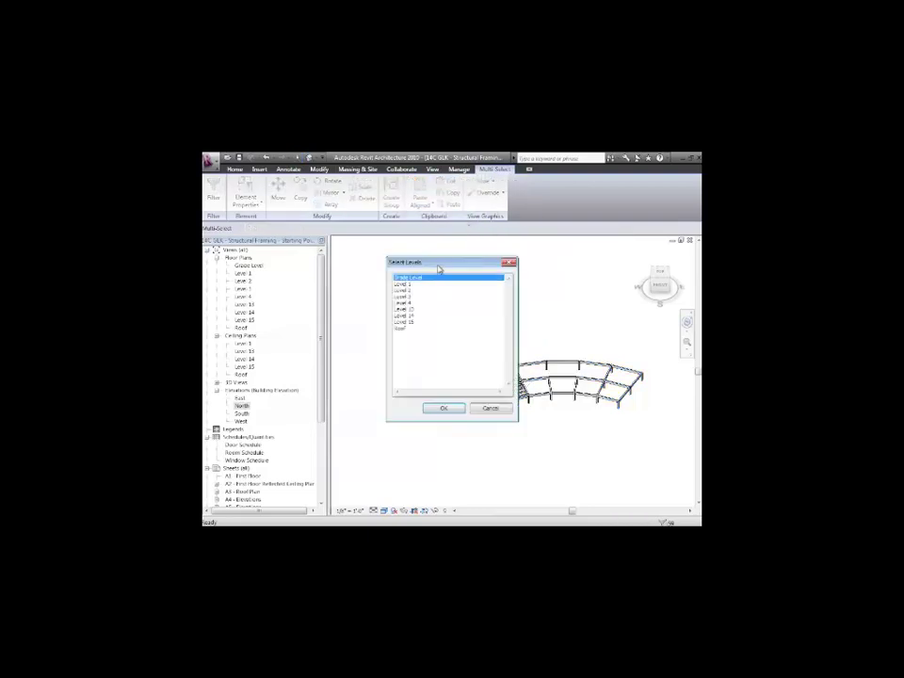
drag(431, 265, 293, 335)
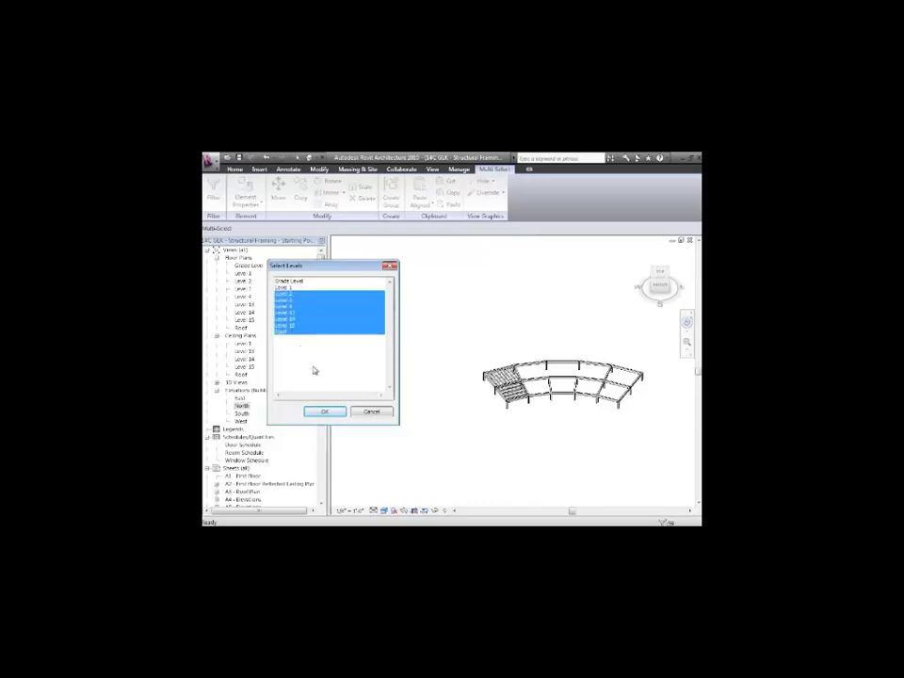
click(323, 413)
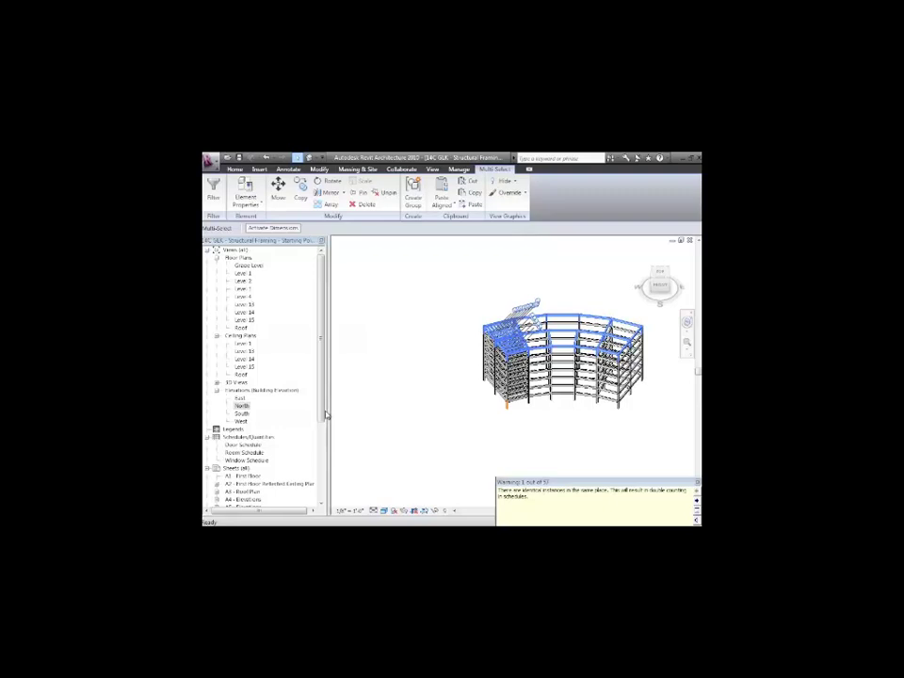
click(384, 423)
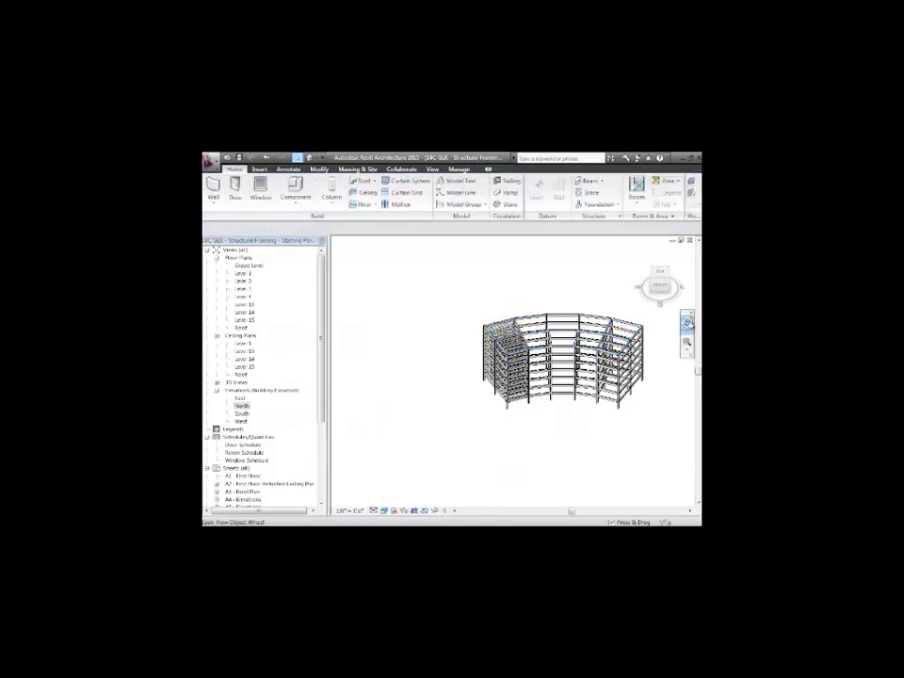
click(687, 322)
drag(670, 391, 391, 425)
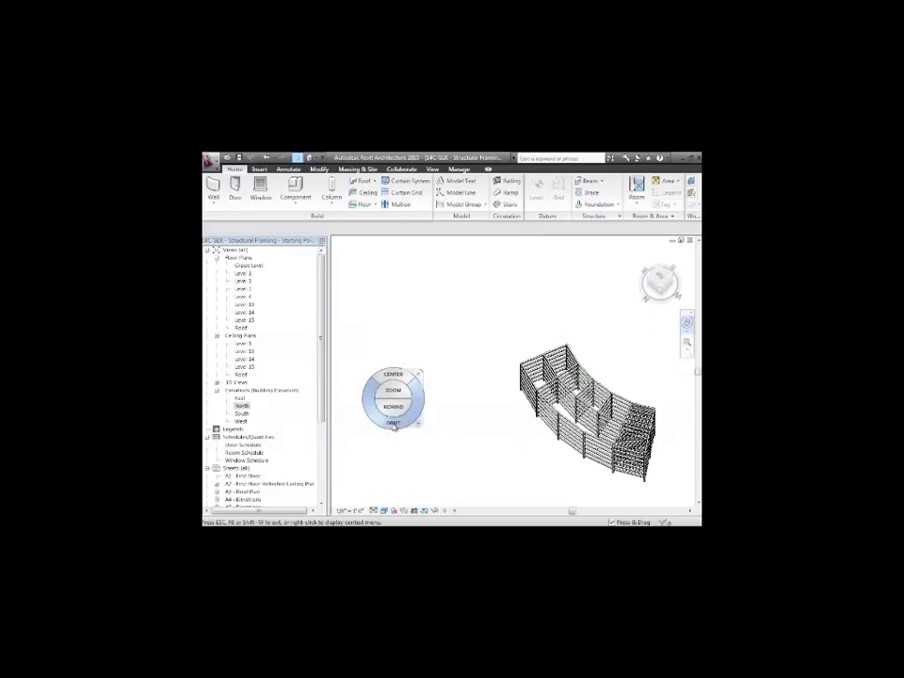